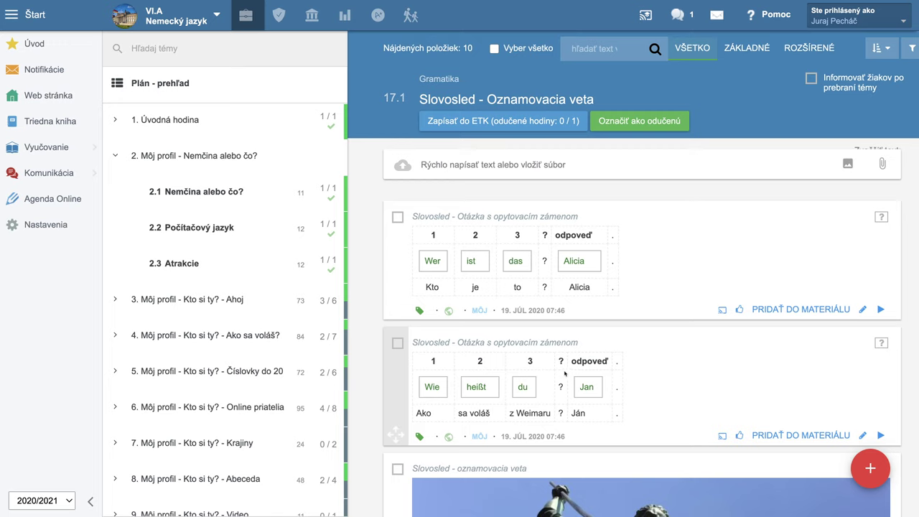
Step: Open topic 2.1 Nemčina alebo čo? and look through its cards
{"action": "left_click", "coordinate": [221, 191]}
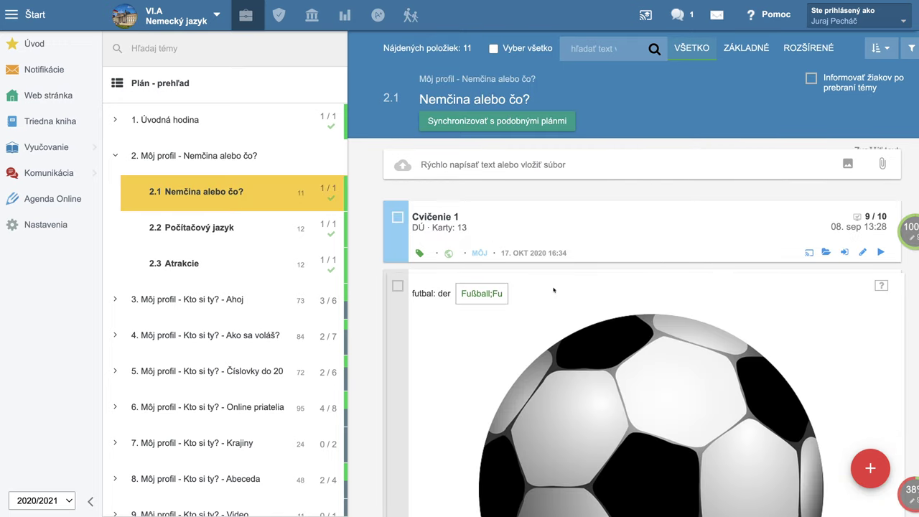
{"action": "scroll", "coordinate": [552, 305], "scroll_direction": "down", "scroll_amount": 3}
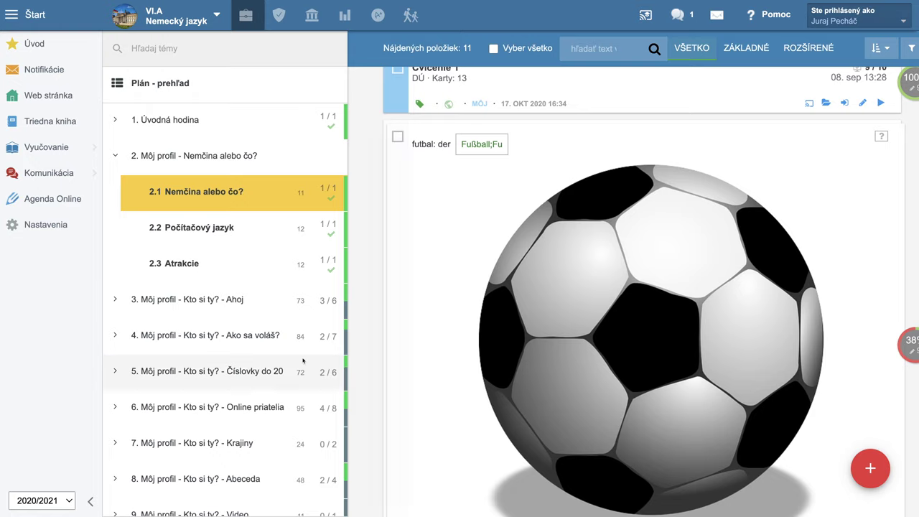
Step: Open topic 10.7 Hudobné nástroje under Môj profil - Mám to rád - Hudba and look through its cards
{"action": "scroll", "coordinate": [230, 390], "scroll_direction": "down", "scroll_amount": 3}
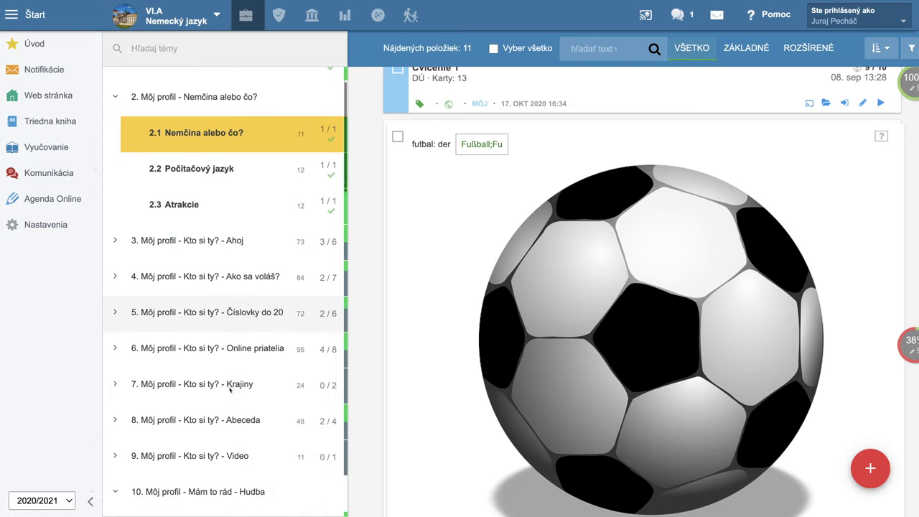
{"action": "left_click", "coordinate": [115, 368]}
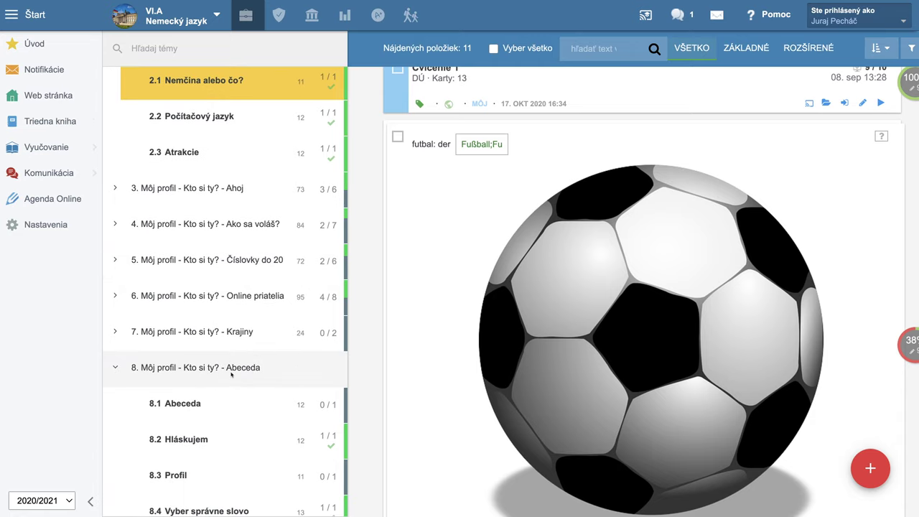
{"action": "scroll", "coordinate": [231, 376], "scroll_direction": "down", "scroll_amount": 4}
{"action": "scroll", "coordinate": [186, 382], "scroll_direction": "down", "scroll_amount": 7}
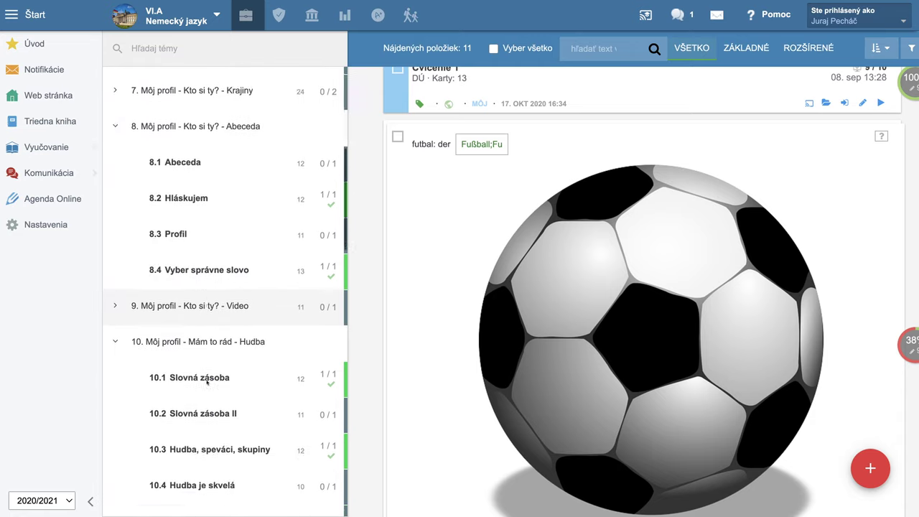
{"action": "left_click", "coordinate": [236, 390]}
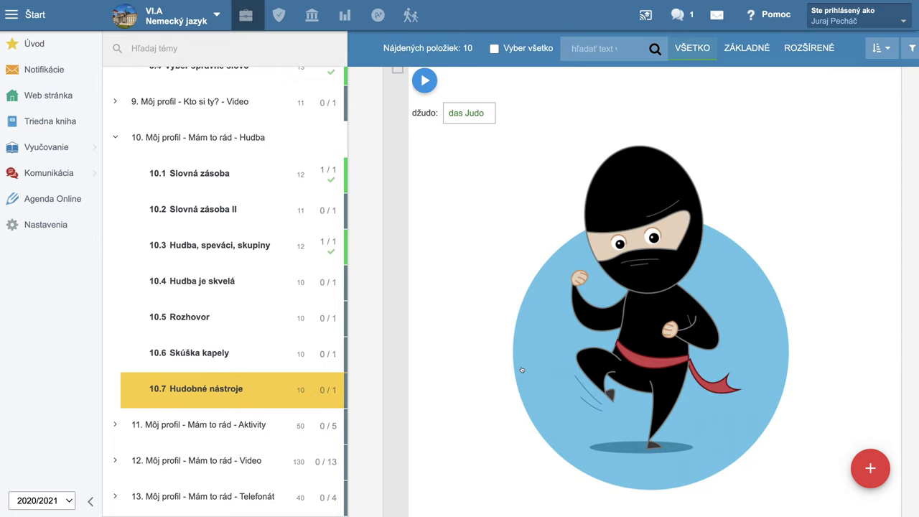
{"action": "scroll", "coordinate": [523, 370], "scroll_direction": "down", "scroll_amount": 4}
{"action": "scroll", "coordinate": [523, 369], "scroll_direction": "down", "scroll_amount": 6}
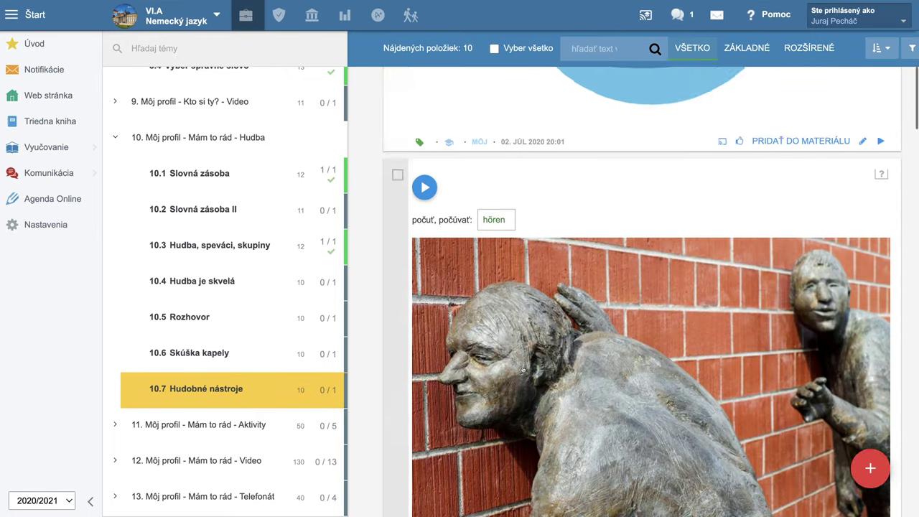
{"action": "scroll", "coordinate": [522, 370], "scroll_direction": "up", "scroll_amount": 5}
{"action": "scroll", "coordinate": [523, 370], "scroll_direction": "up", "scroll_amount": 6}
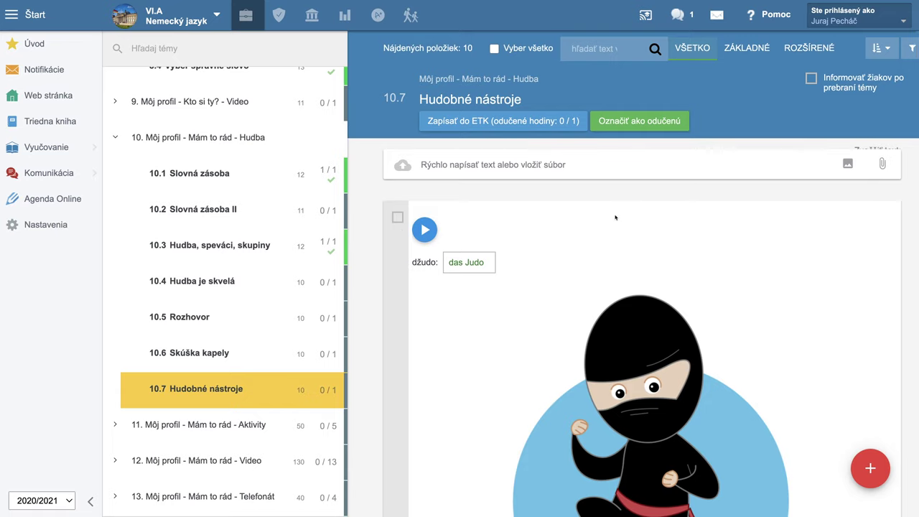
Step: Select only the first two cards of the topic, džudo and počuť, počúvať
{"action": "left_click", "coordinate": [494, 48]}
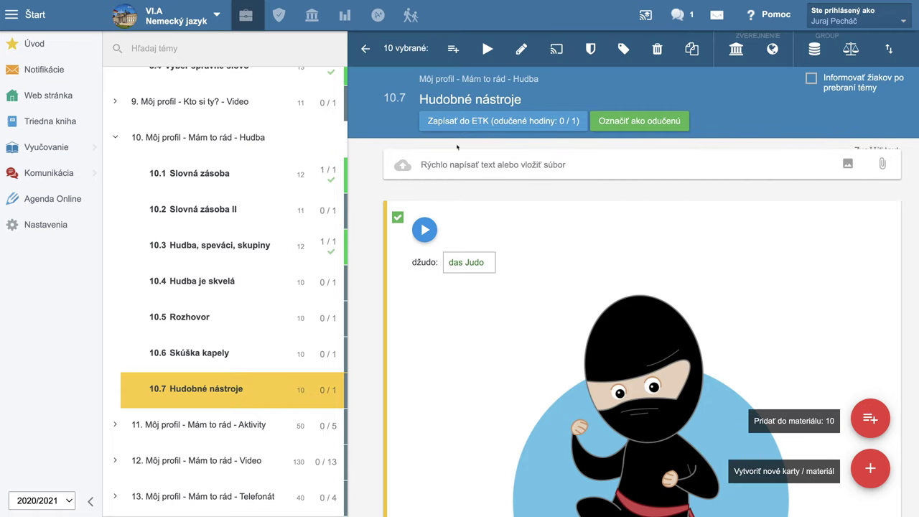
{"action": "left_click", "coordinate": [366, 48]}
{"action": "left_click", "coordinate": [397, 217]}
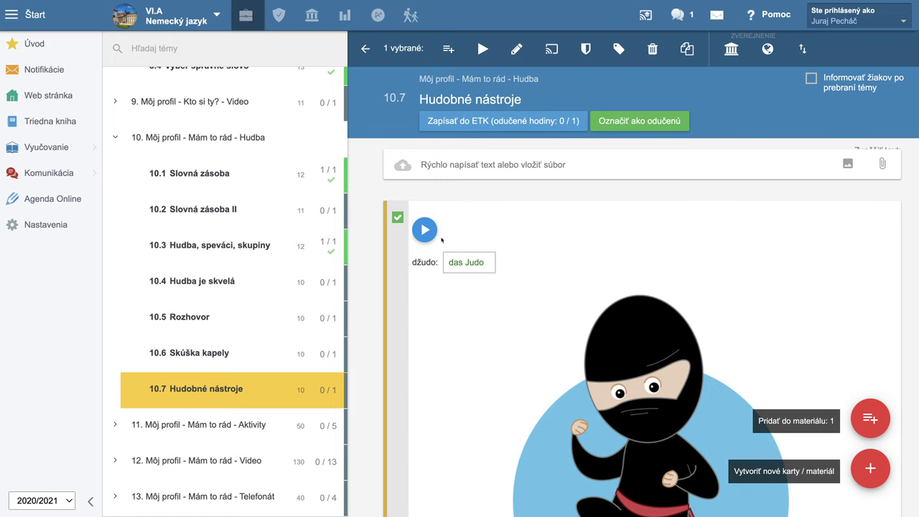
{"action": "scroll", "coordinate": [457, 251], "scroll_direction": "down", "scroll_amount": 5}
{"action": "scroll", "coordinate": [471, 256], "scroll_direction": "down", "scroll_amount": 2}
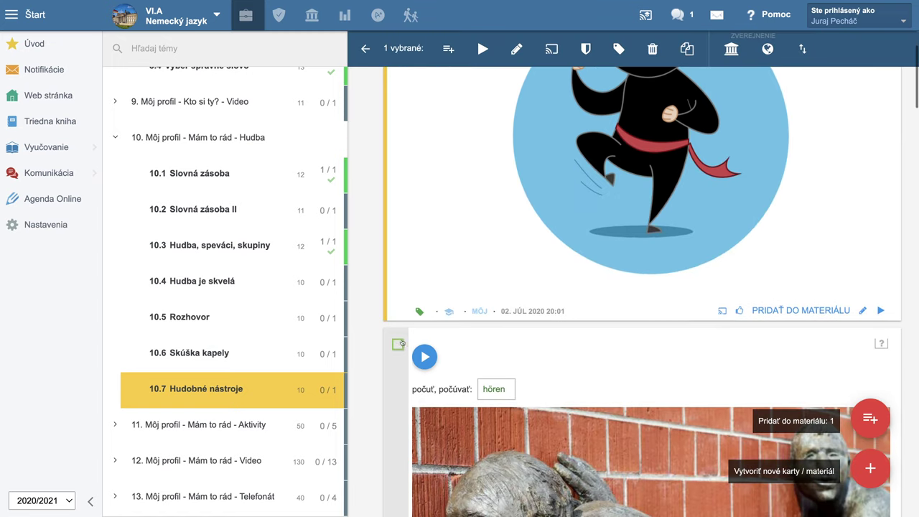
{"action": "left_click", "coordinate": [398, 344]}
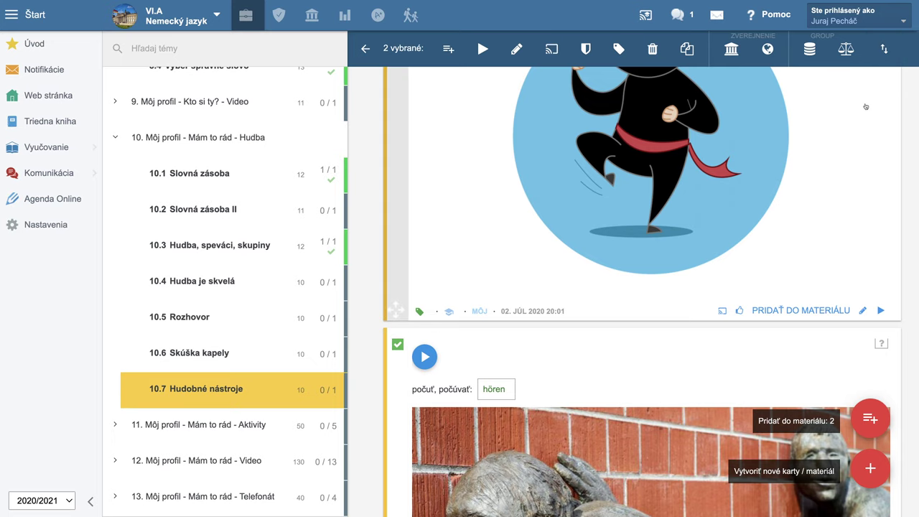
Step: Export the selected cards to the testovaciaskola-milada account, overwriting the content of already exported cards
{"action": "left_click", "coordinate": [884, 51]}
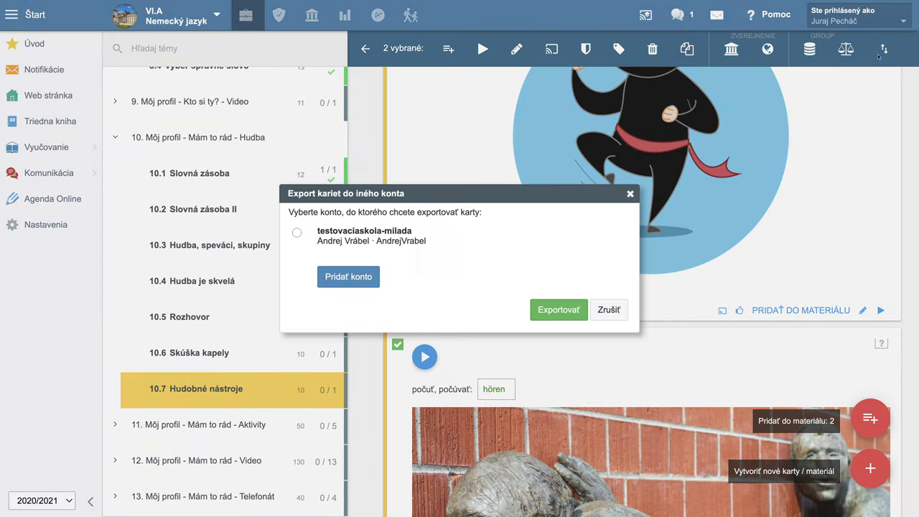
{"action": "left_click", "coordinate": [351, 279]}
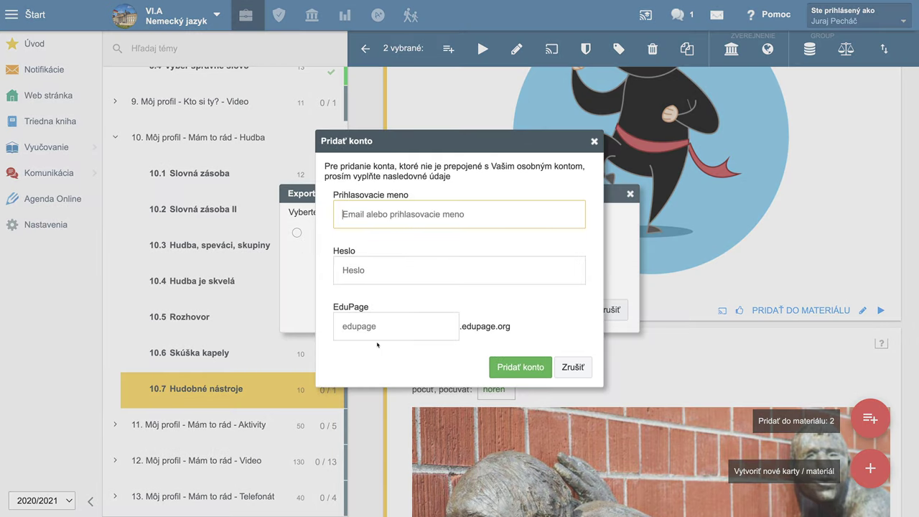
{"action": "left_click", "coordinate": [573, 367]}
{"action": "left_click", "coordinate": [297, 233]}
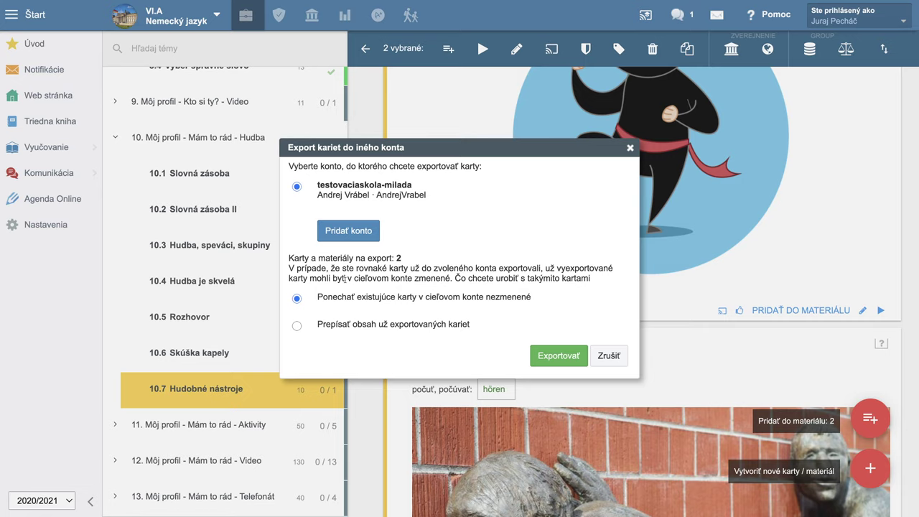
{"action": "left_click", "coordinate": [297, 325]}
{"action": "left_click", "coordinate": [552, 357]}
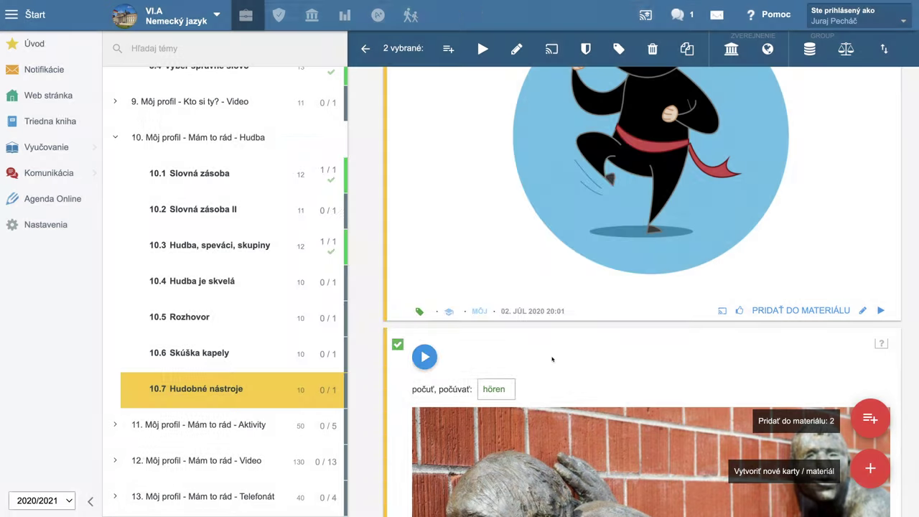
Step: Switch to the teacher account at testovaciaskola-milada and check the exported cards among all materials in Moja knižnica
{"action": "left_click", "coordinate": [858, 24]}
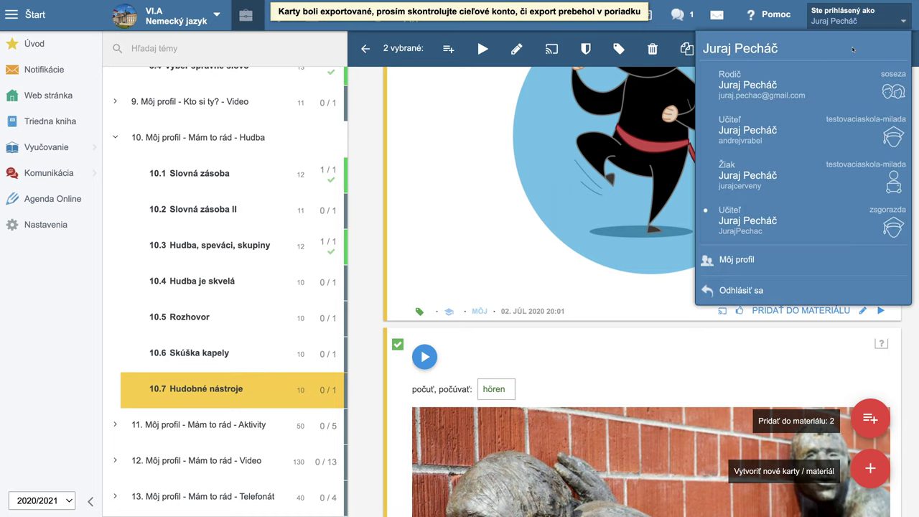
{"action": "left_click", "coordinate": [749, 133]}
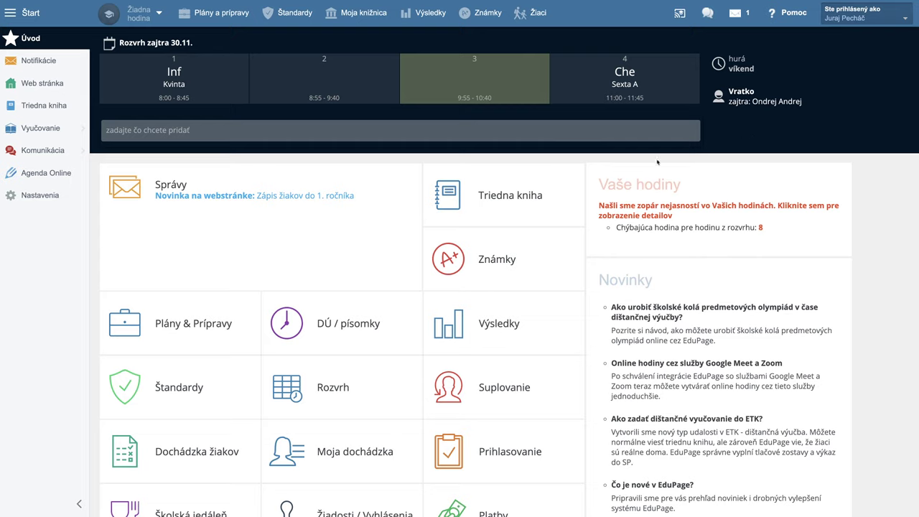
{"action": "left_click", "coordinate": [356, 15]}
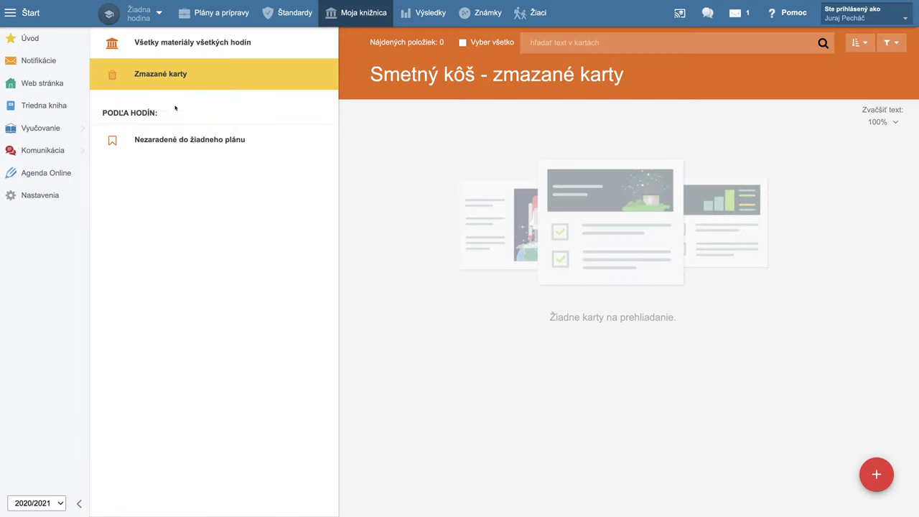
{"action": "left_click", "coordinate": [202, 44]}
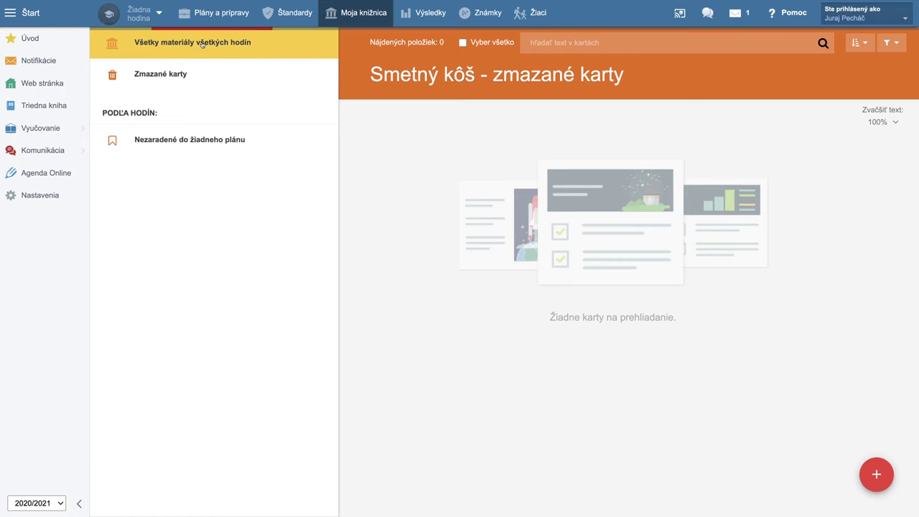
{"action": "scroll", "coordinate": [474, 257], "scroll_direction": "down", "scroll_amount": 5}
{"action": "scroll", "coordinate": [474, 258], "scroll_direction": "down", "scroll_amount": 3}
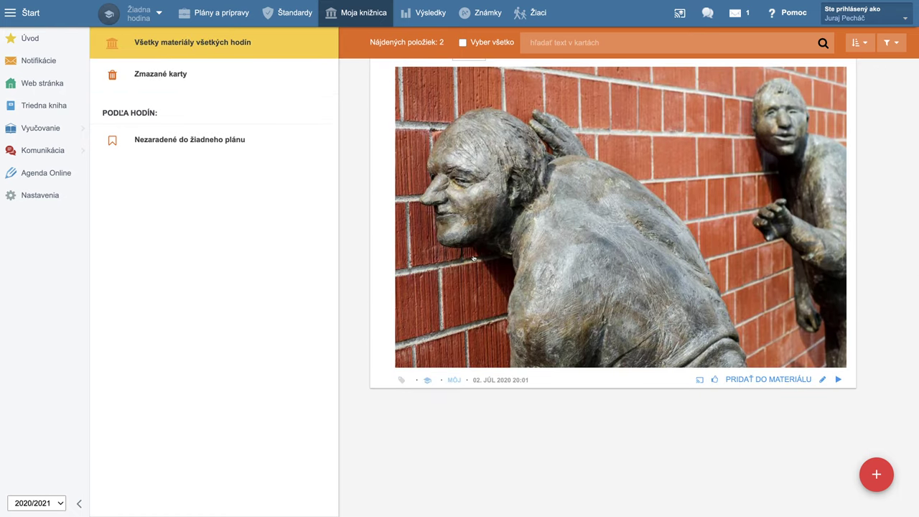
{"action": "scroll", "coordinate": [474, 259], "scroll_direction": "up", "scroll_amount": 6}
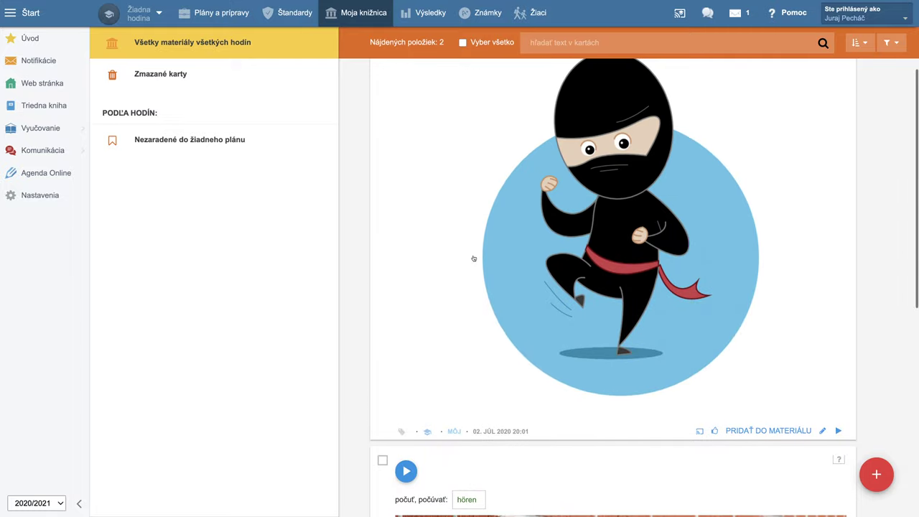
{"action": "scroll", "coordinate": [474, 259], "scroll_direction": "up", "scroll_amount": 5}
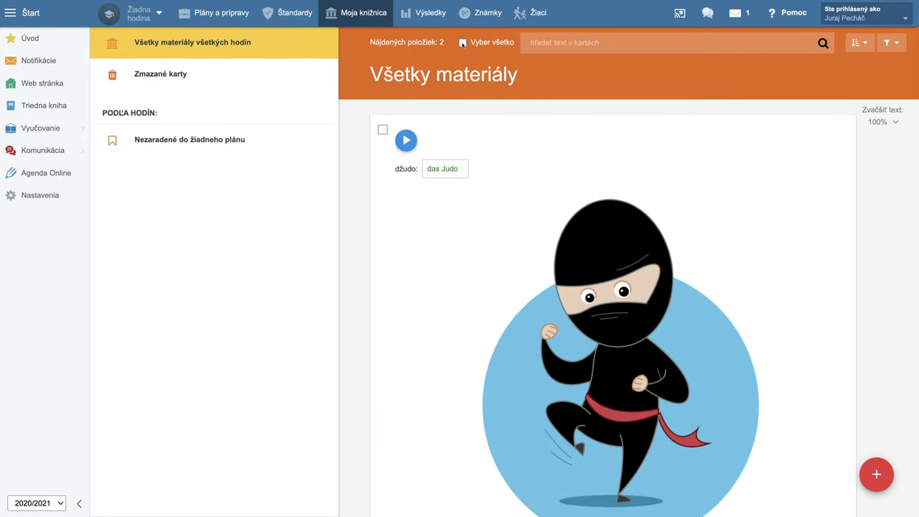
Step: Select all the cards in Všetky materiály and delete them
{"action": "left_click", "coordinate": [463, 43]}
{"action": "left_click", "coordinate": [605, 43]}
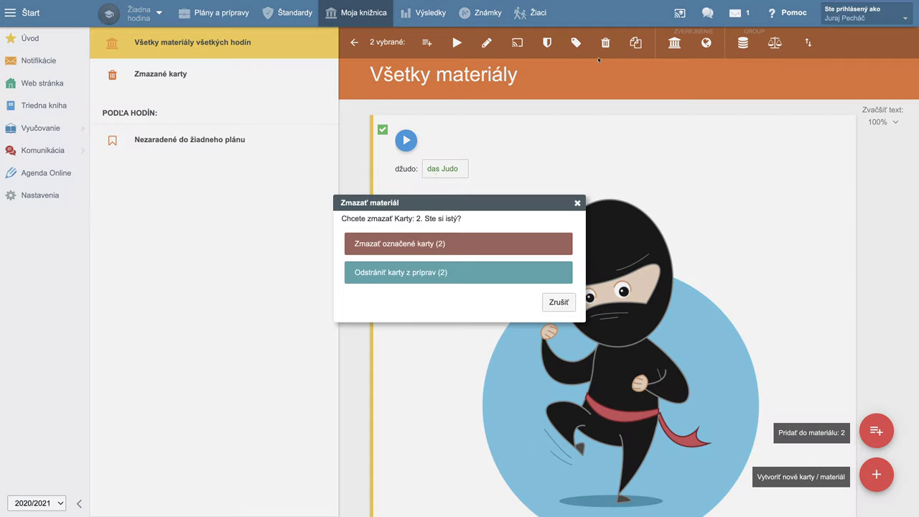
{"action": "left_click", "coordinate": [404, 245]}
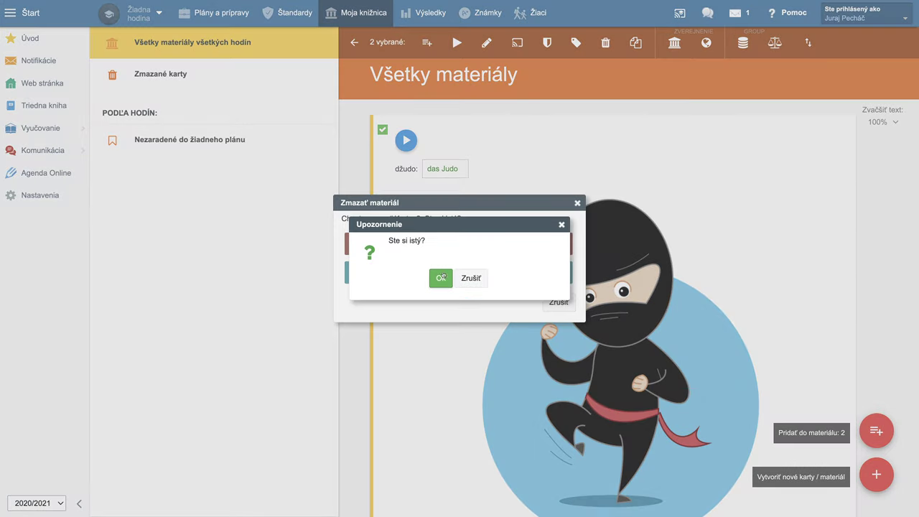
{"action": "left_click", "coordinate": [441, 278]}
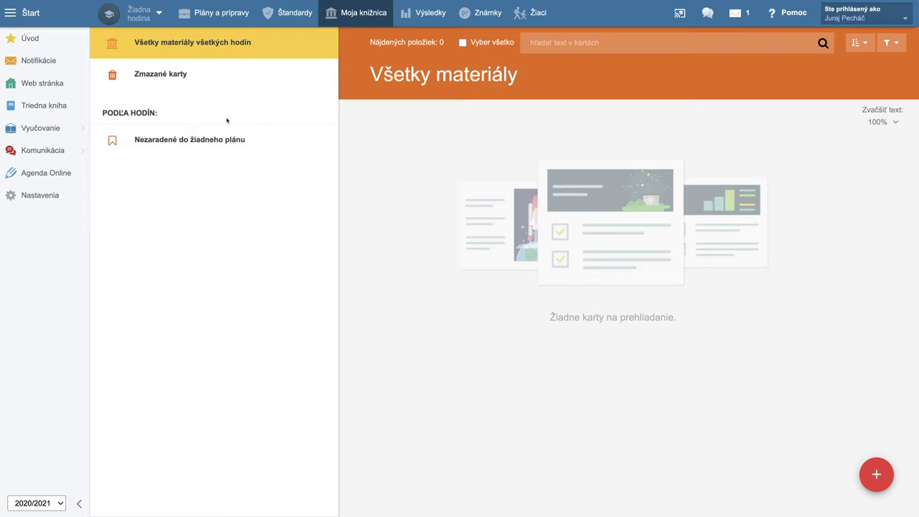
Step: Permanently delete all the cards in Zmazané karty
{"action": "left_click", "coordinate": [173, 77]}
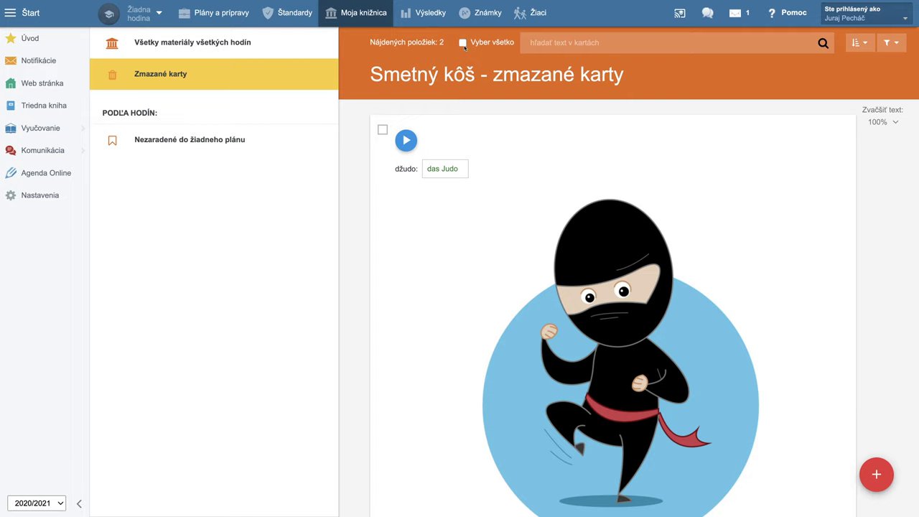
{"action": "left_click", "coordinate": [463, 42]}
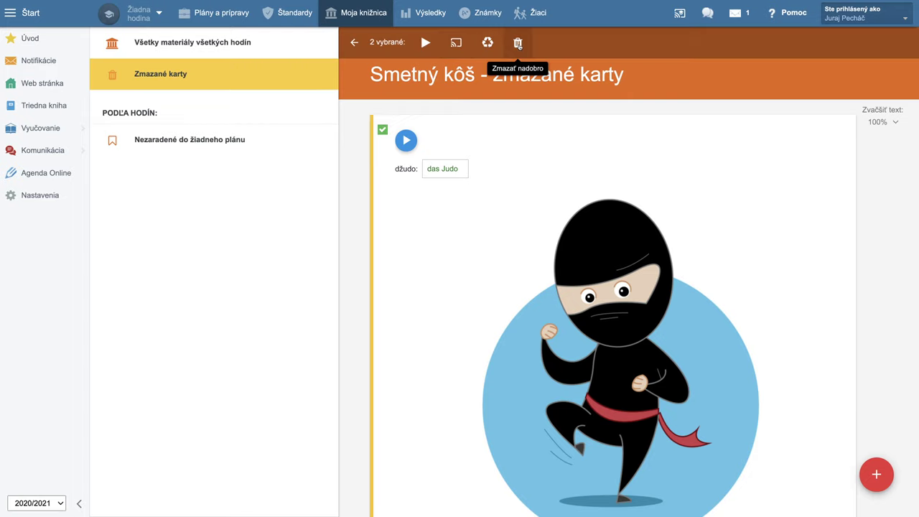
{"action": "left_click", "coordinate": [518, 43]}
{"action": "left_click", "coordinate": [447, 279]}
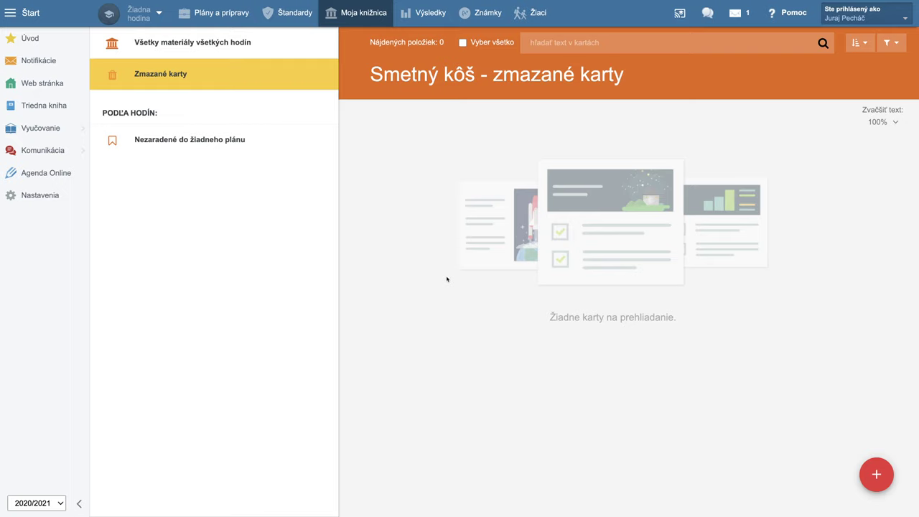
Step: Switch back to the teacher account at zsgorazda and open Plány a prípravy
{"action": "left_click", "coordinate": [854, 18]}
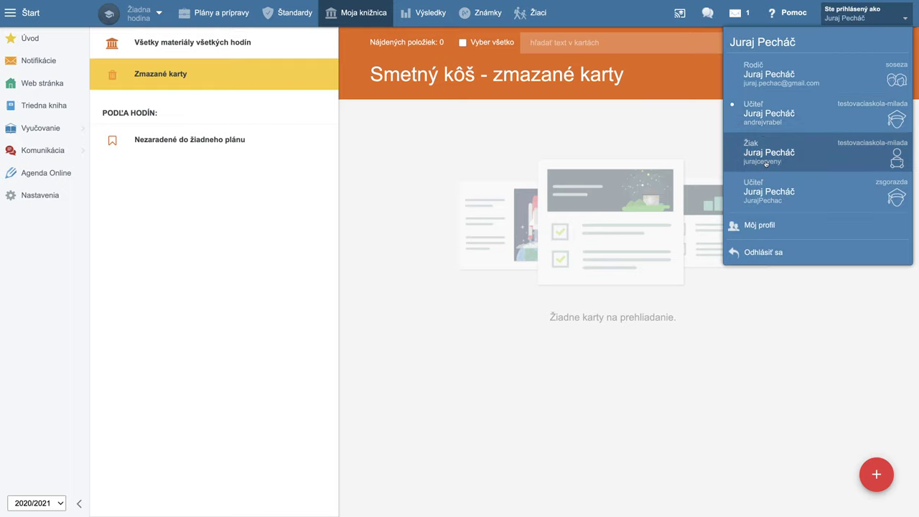
{"action": "left_click", "coordinate": [763, 193]}
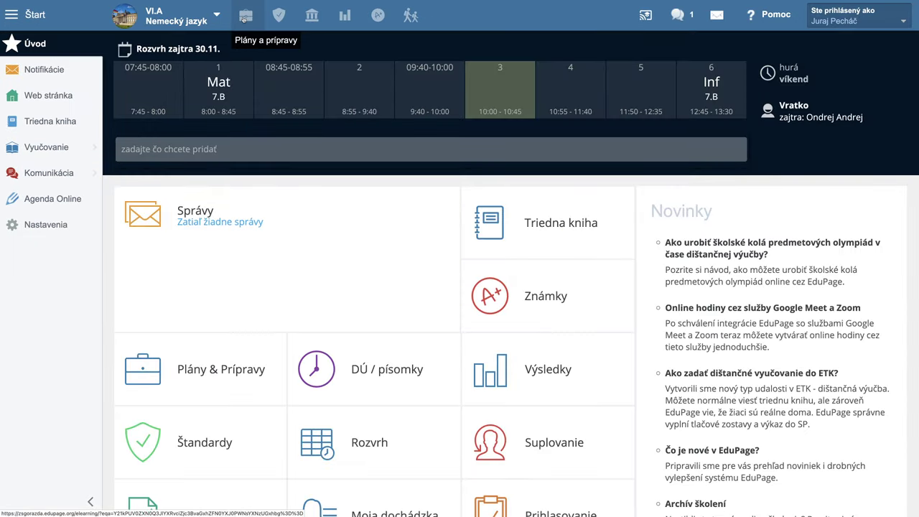
{"action": "left_click", "coordinate": [245, 15]}
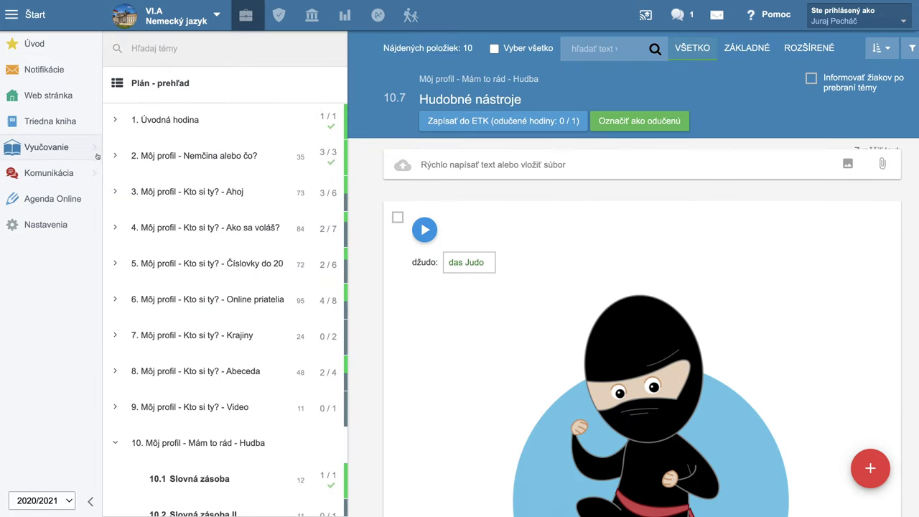
Step: Open topic 2.1 Nemčina alebo čo? and find the group indicator of the football card
{"action": "mouse_move", "coordinate": [65, 149]}
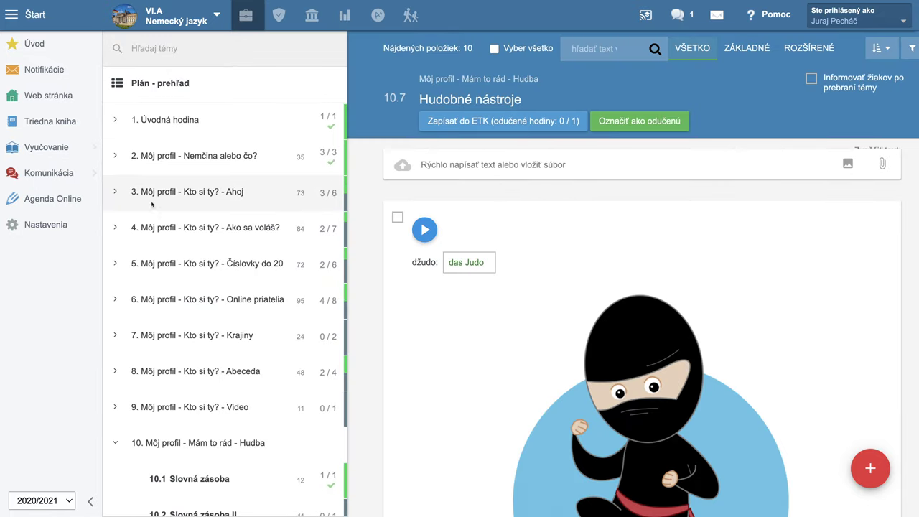
{"action": "left_click", "coordinate": [194, 156]}
{"action": "left_click", "coordinate": [207, 192]}
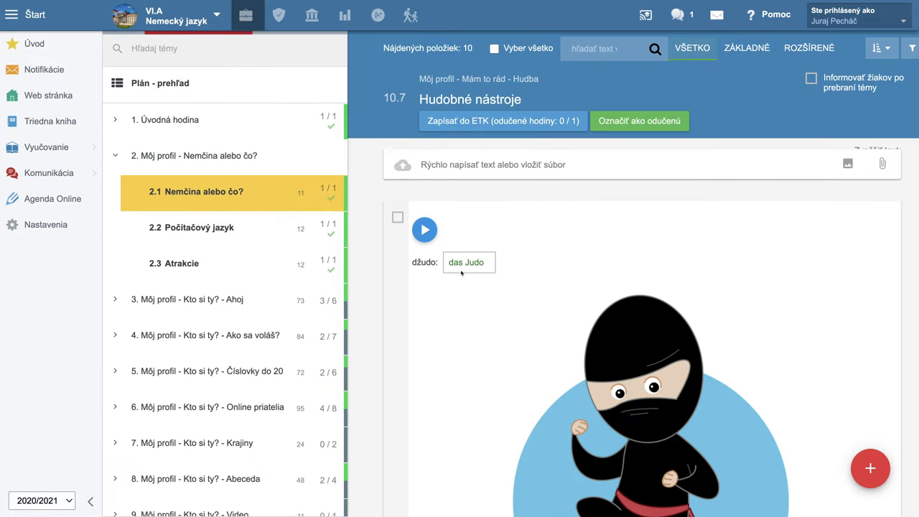
{"action": "scroll", "coordinate": [640, 314], "scroll_direction": "down", "scroll_amount": 4}
{"action": "scroll", "coordinate": [648, 375], "scroll_direction": "down", "scroll_amount": 2}
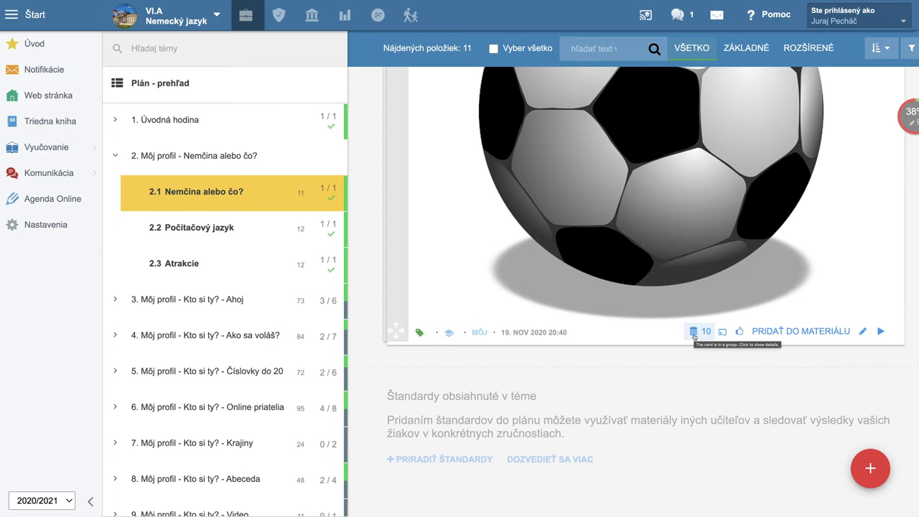
Step: Export only the football card to the testovaciaskola-milada account, overwriting the content of already exported cards
{"action": "scroll", "coordinate": [420, 161], "scroll_direction": "up", "scroll_amount": 1}
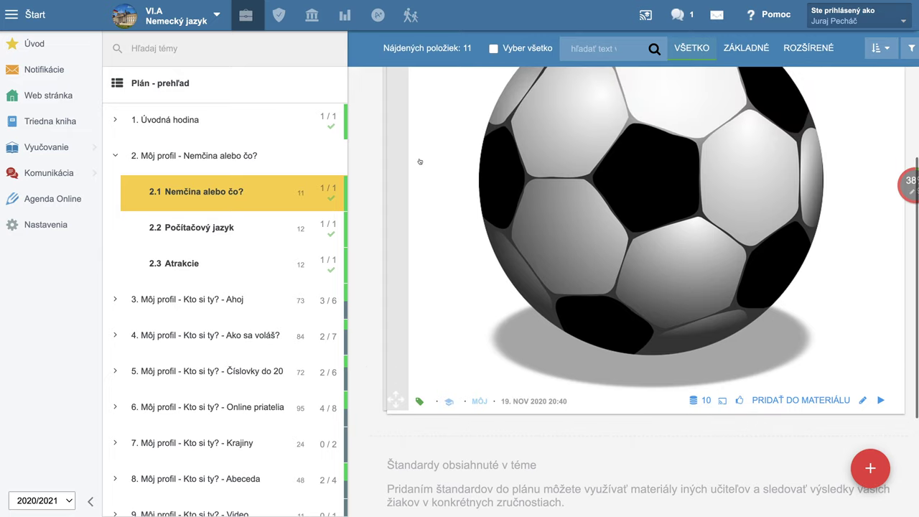
{"action": "scroll", "coordinate": [421, 162], "scroll_direction": "up", "scroll_amount": 3}
{"action": "left_click", "coordinate": [398, 127]}
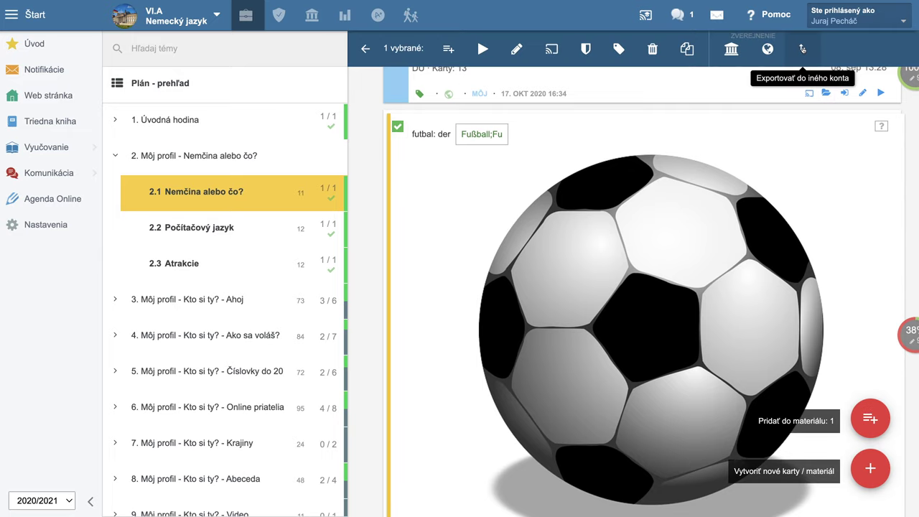
{"action": "left_click", "coordinate": [803, 49]}
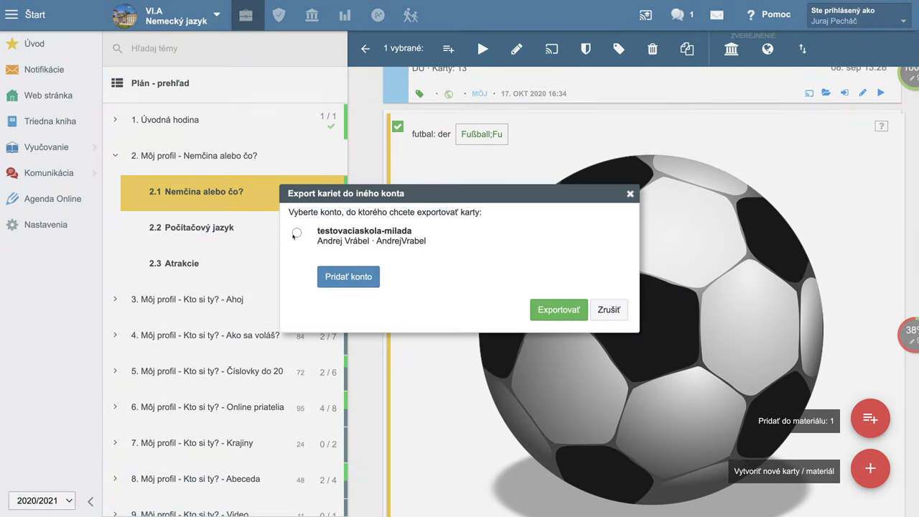
{"action": "left_click", "coordinate": [297, 233]}
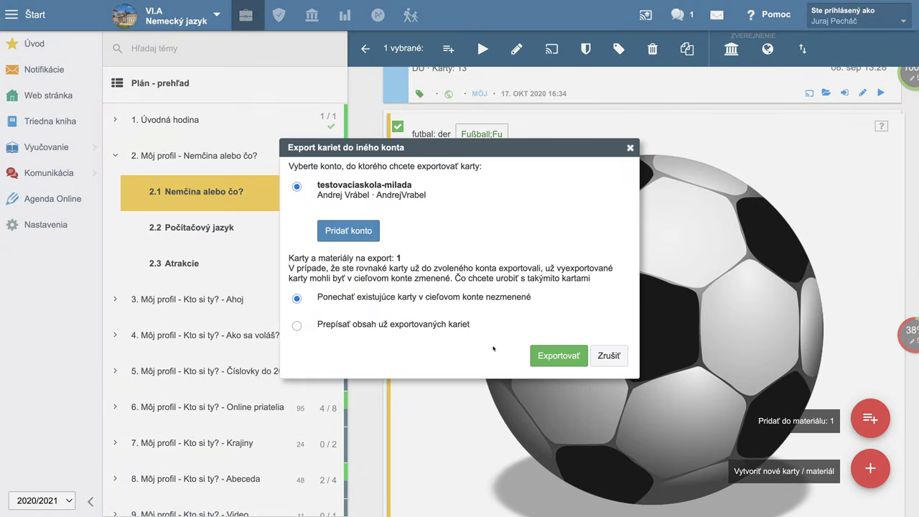
{"action": "left_click", "coordinate": [297, 325]}
{"action": "left_click", "coordinate": [563, 359]}
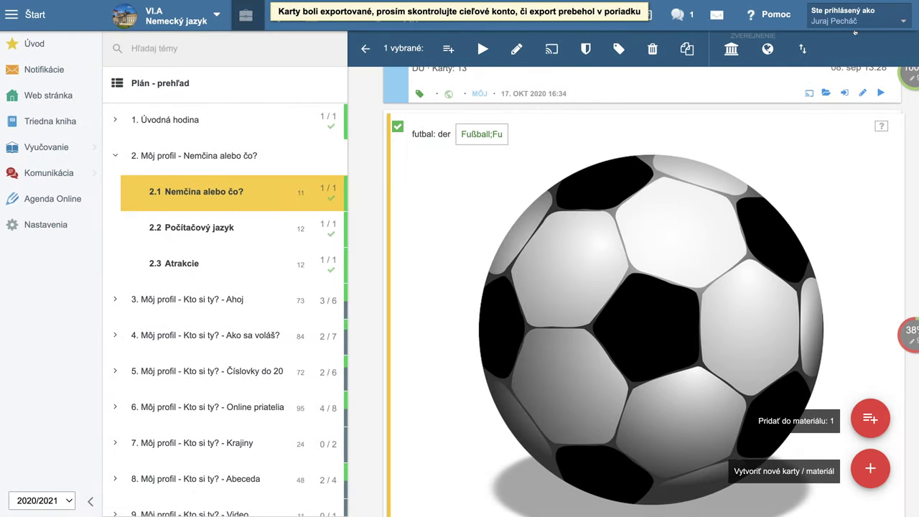
Step: Switch to the teacher account at testovaciaskola-milada and check the exported football card under Všetky materiály všetkých hodín in Moja knižnica
{"action": "left_click", "coordinate": [856, 24]}
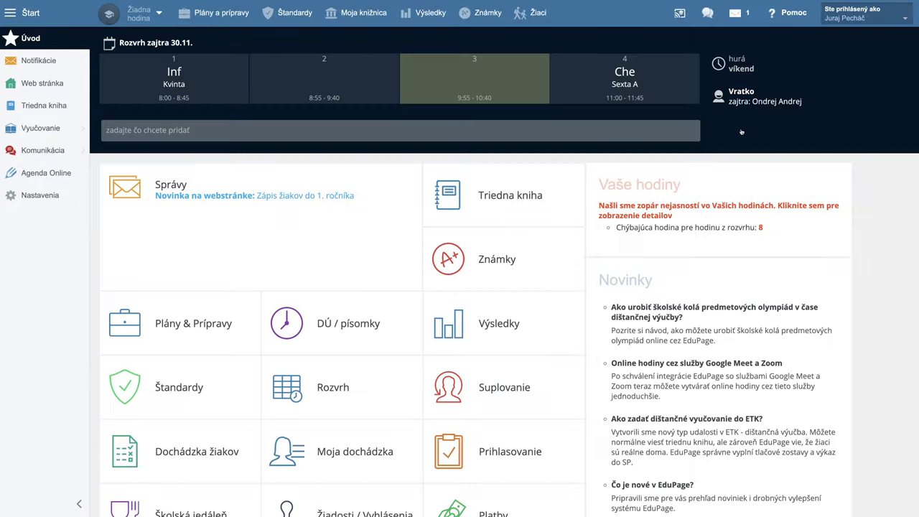
{"action": "left_click", "coordinate": [351, 15]}
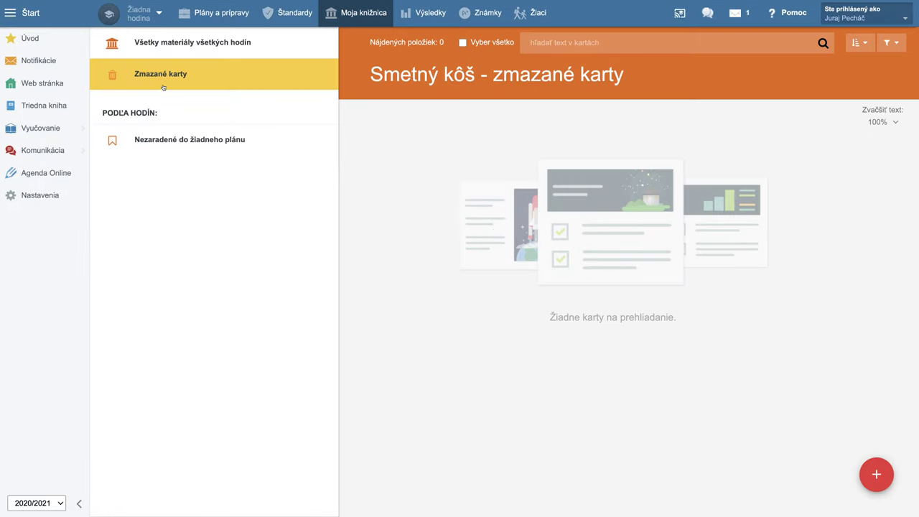
{"action": "left_click", "coordinate": [197, 44]}
{"action": "scroll", "coordinate": [665, 282], "scroll_direction": "down", "scroll_amount": 3}
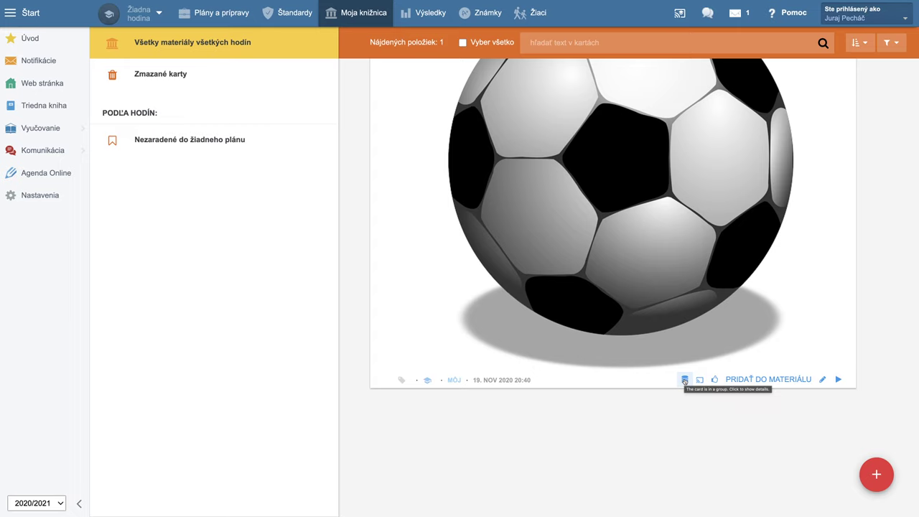
{"action": "scroll", "coordinate": [685, 381], "scroll_direction": "up", "scroll_amount": 3}
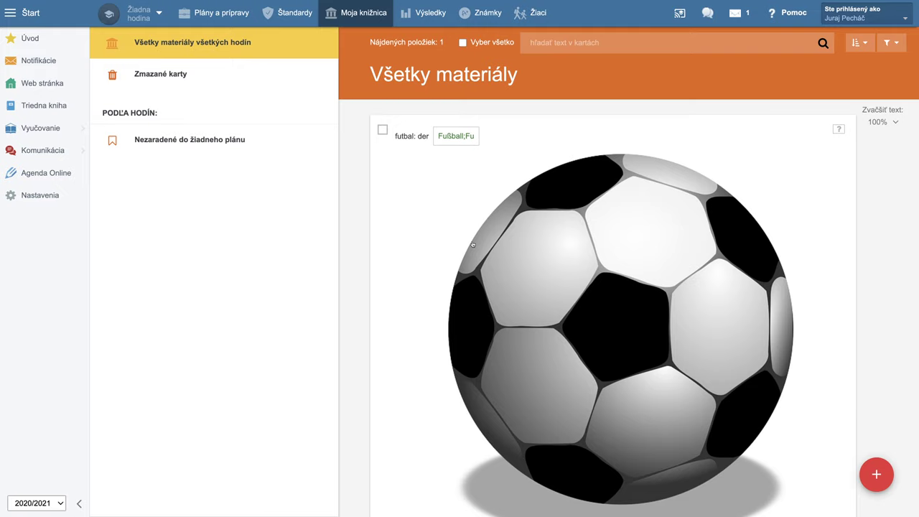
Step: Delete the football card from Všetky materiály and confirm the deletion
{"action": "left_click", "coordinate": [382, 130]}
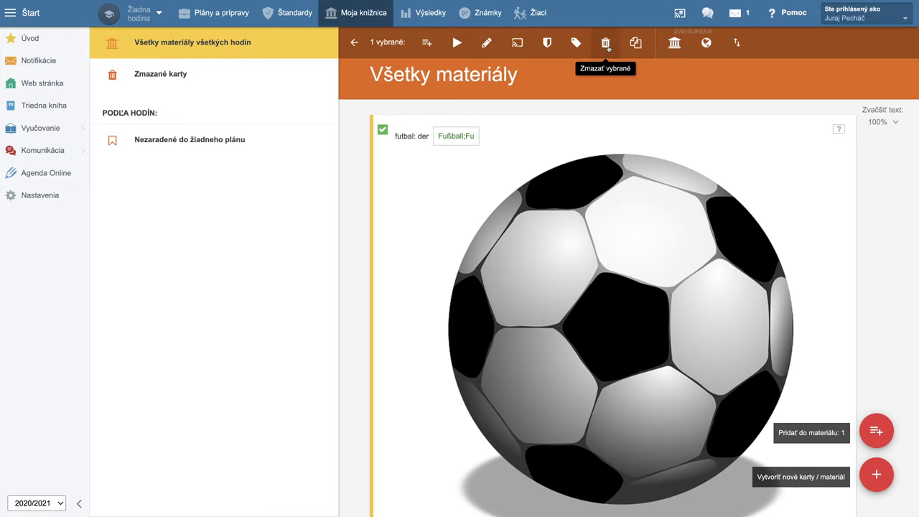
{"action": "left_click", "coordinate": [607, 46]}
{"action": "left_click", "coordinate": [425, 251]}
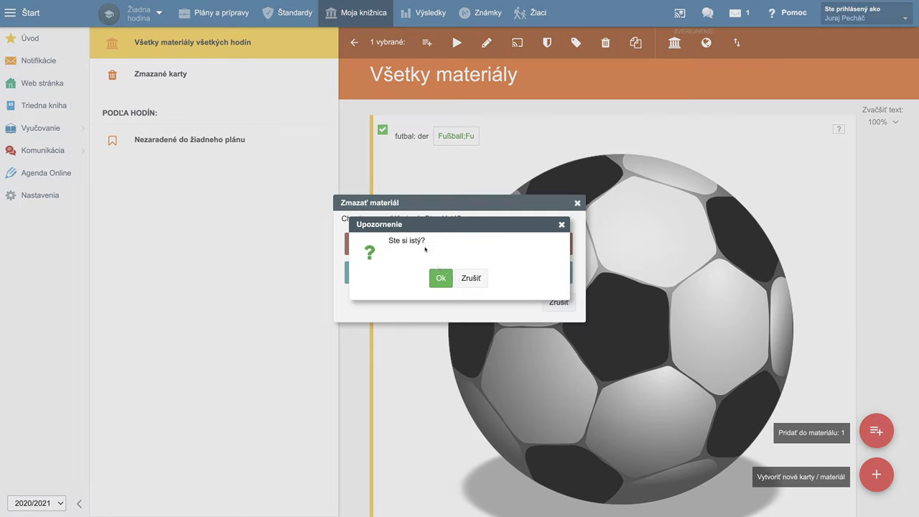
{"action": "left_click", "coordinate": [439, 278]}
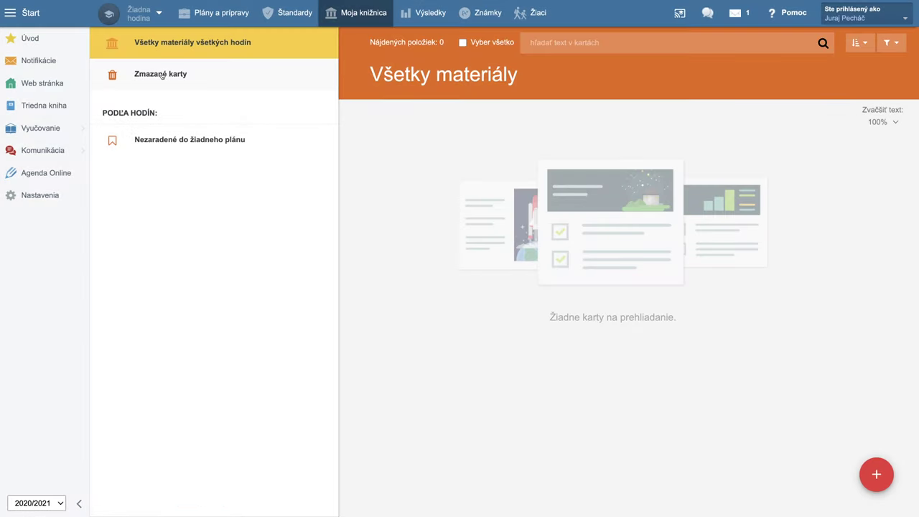
Step: Permanently delete the football card from Zmazané karty
{"action": "left_click", "coordinate": [166, 76]}
{"action": "left_click", "coordinate": [382, 130]}
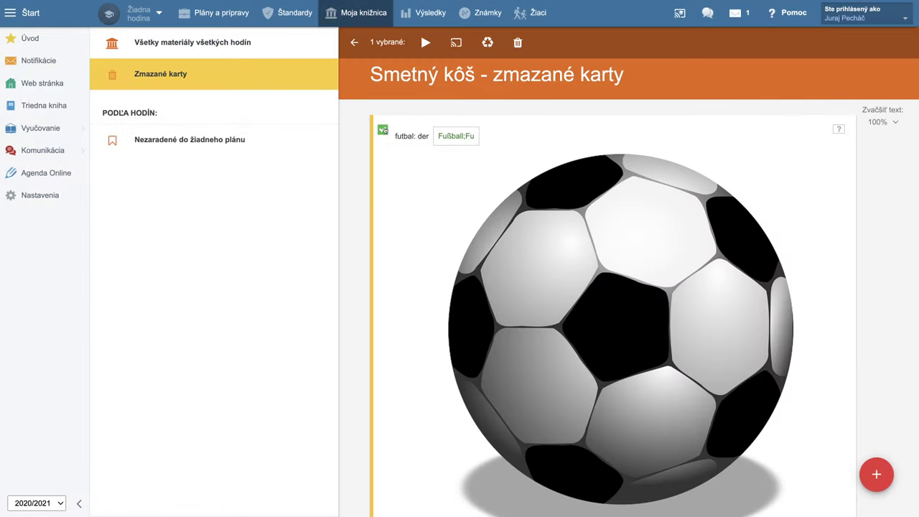
{"action": "left_click", "coordinate": [517, 42]}
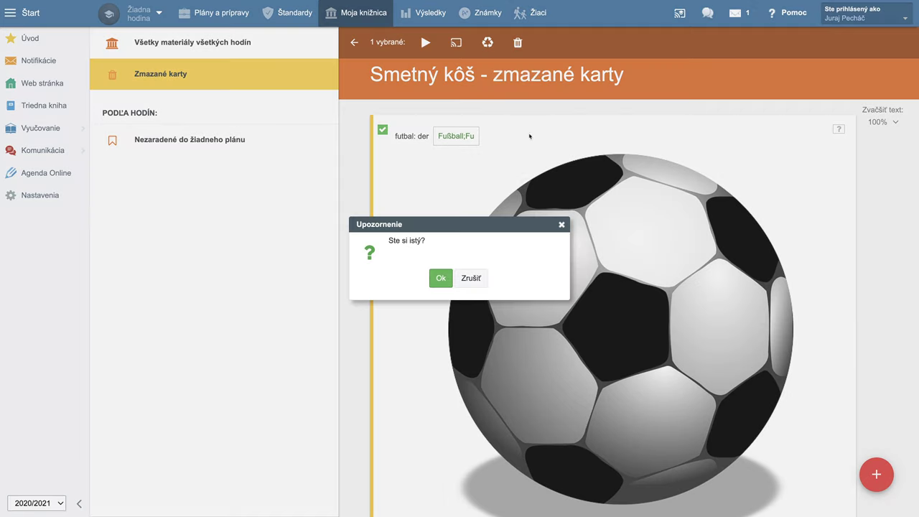
{"action": "left_click", "coordinate": [441, 279]}
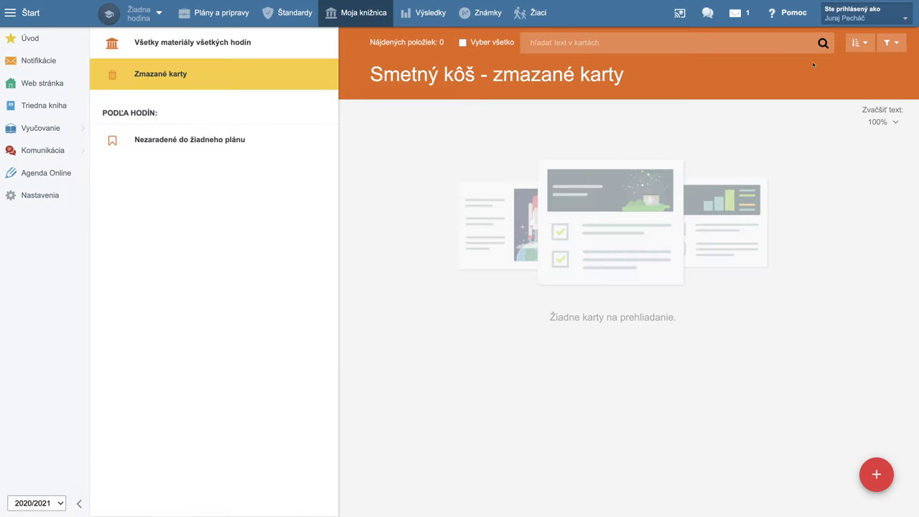
Step: Switch back to the teacher account at zsgorazda and find the football card under topic 2.1 Nemčina alebo čo? in Plány a prípravy
{"action": "left_click", "coordinate": [843, 19]}
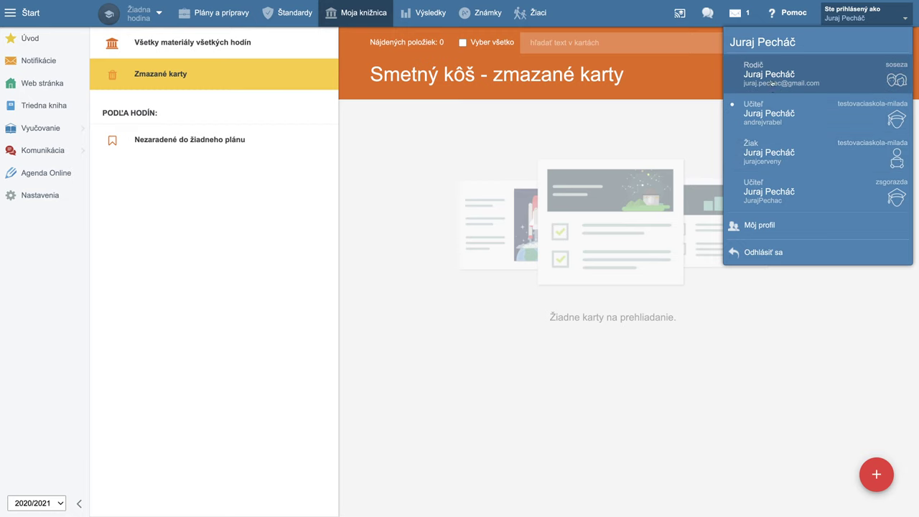
{"action": "left_click", "coordinate": [768, 198]}
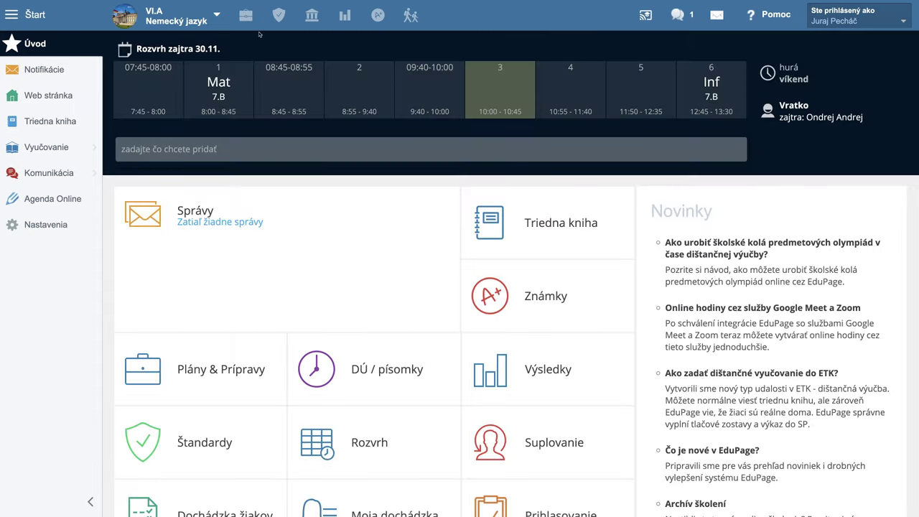
{"action": "left_click", "coordinate": [246, 15]}
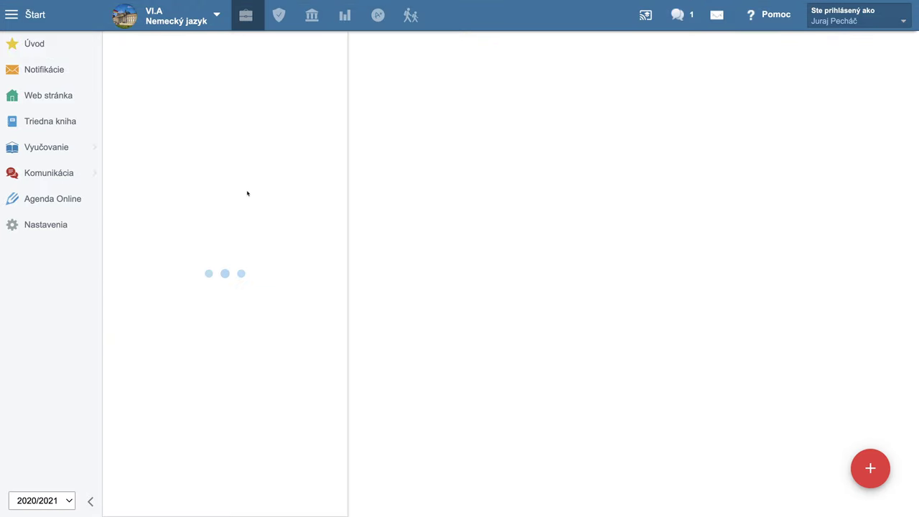
{"action": "scroll", "coordinate": [583, 293], "scroll_direction": "down", "scroll_amount": 3}
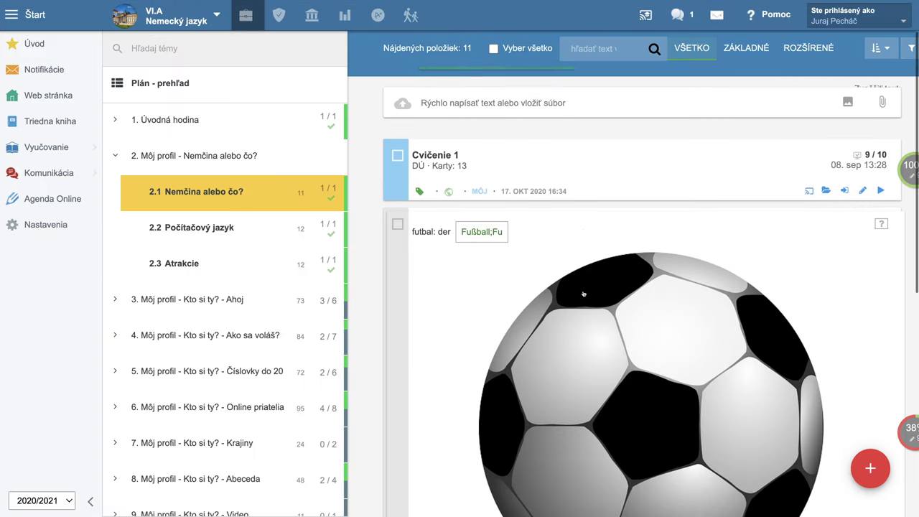
{"action": "scroll", "coordinate": [533, 259], "scroll_direction": "down", "scroll_amount": 6}
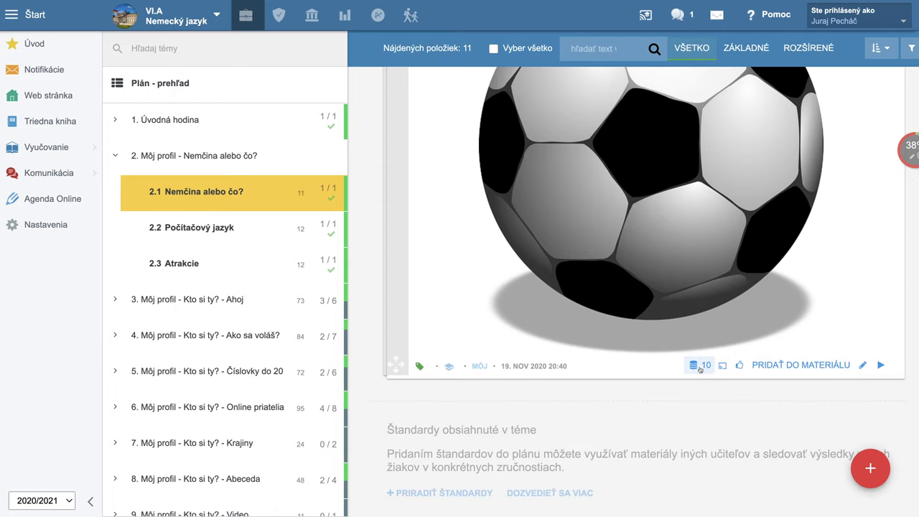
Step: Open the football card's group, select all of its cards and look through them
{"action": "left_click", "coordinate": [700, 366]}
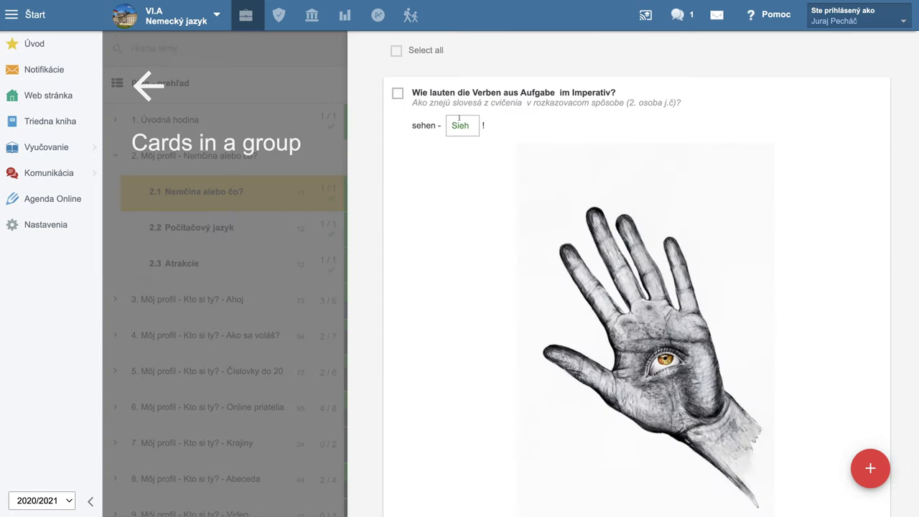
{"action": "left_click", "coordinate": [396, 51]}
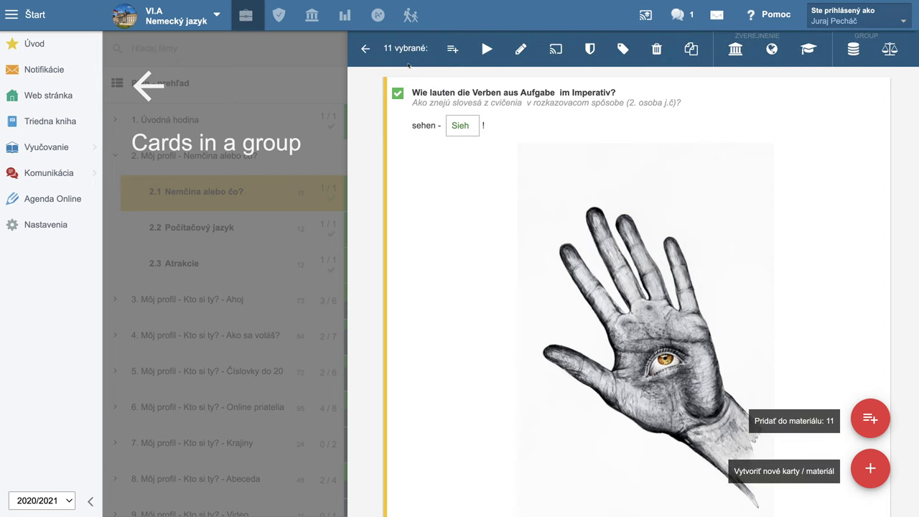
{"action": "scroll", "coordinate": [513, 271], "scroll_direction": "down", "scroll_amount": 5}
{"action": "scroll", "coordinate": [514, 272], "scroll_direction": "down", "scroll_amount": 15}
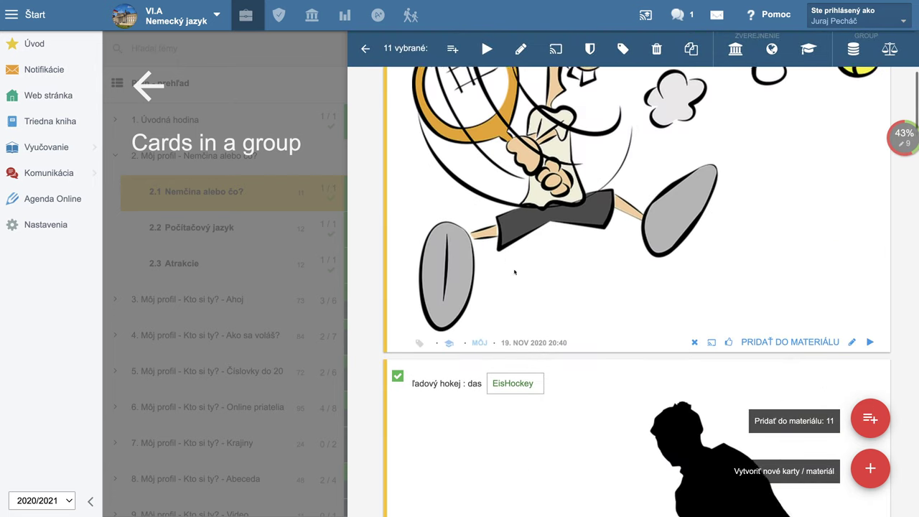
{"action": "scroll", "coordinate": [514, 272], "scroll_direction": "down", "scroll_amount": 5}
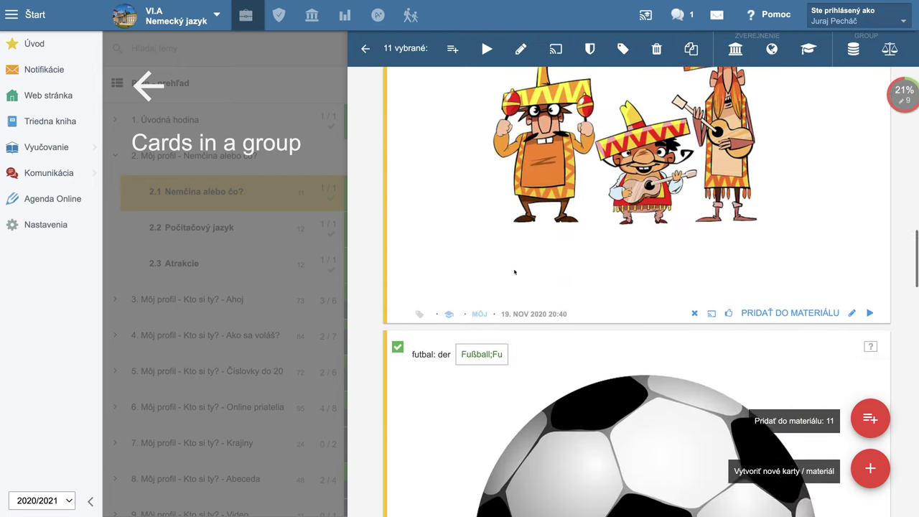
{"action": "scroll", "coordinate": [827, 140], "scroll_direction": "up", "scroll_amount": 13}
{"action": "scroll", "coordinate": [827, 141], "scroll_direction": "up", "scroll_amount": 1}
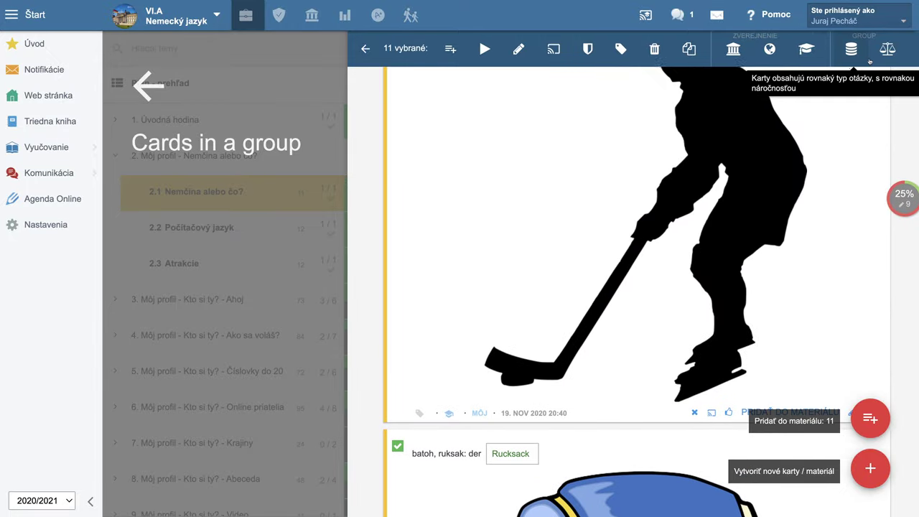
Step: Export the selected group cards to the testovaciaskola-milada account, overwriting the content of already exported cards
{"action": "scroll", "coordinate": [890, 49], "scroll_direction": "right", "scroll_amount": 1}
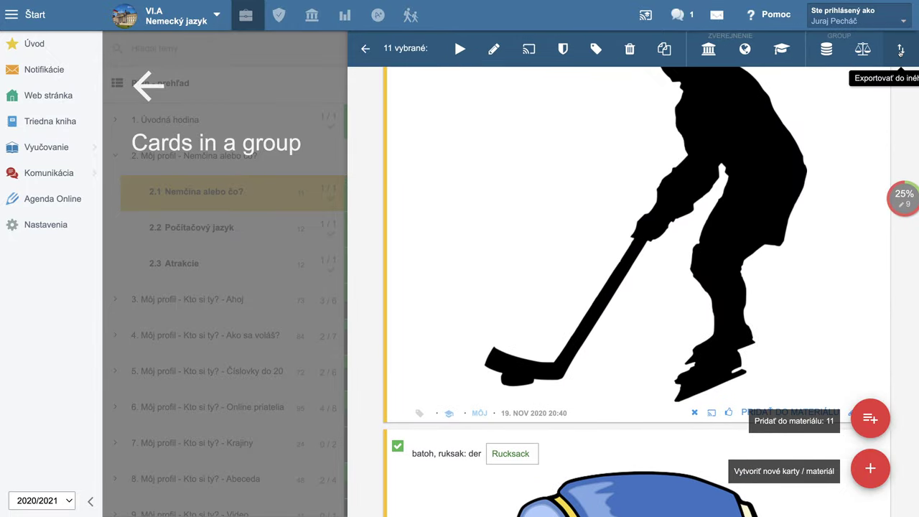
{"action": "left_click", "coordinate": [900, 51]}
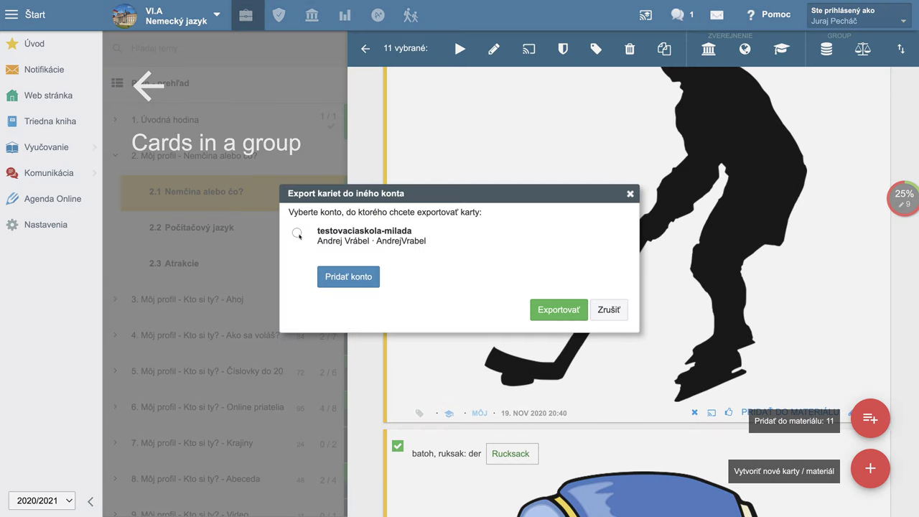
{"action": "left_click", "coordinate": [296, 233]}
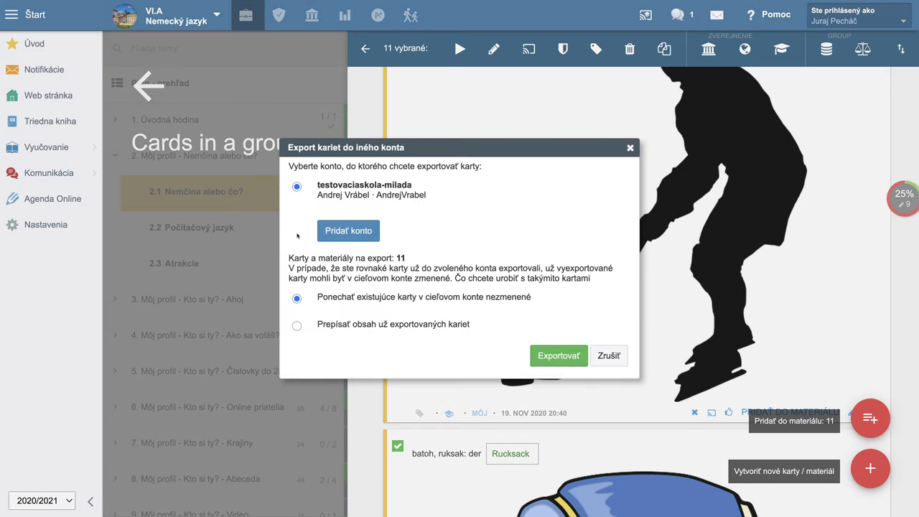
{"action": "left_click", "coordinate": [297, 326]}
{"action": "left_click", "coordinate": [553, 357]}
Step: Switch to the teacher account at testovaciaskola-milada and find the exported card group under Všetky materiály všetkých hodín in Moja knižnica
{"action": "left_click", "coordinate": [840, 23]}
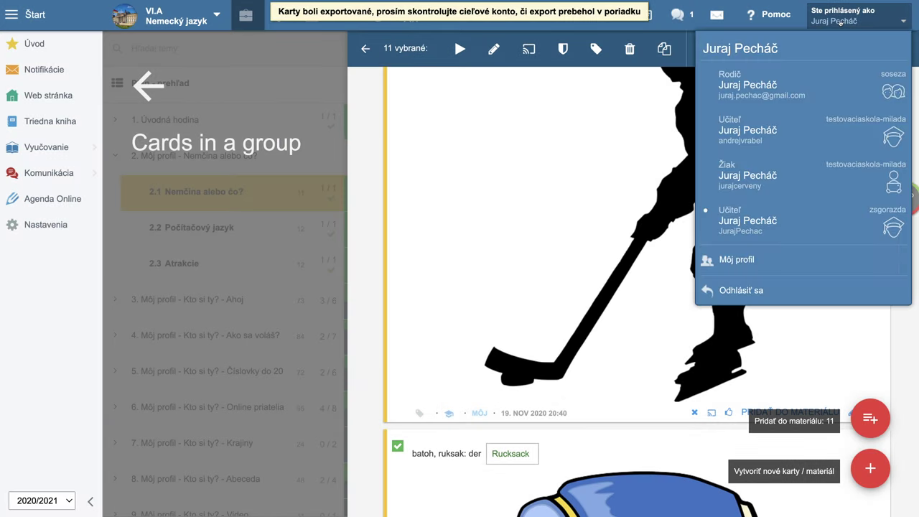
{"action": "left_click", "coordinate": [750, 133]}
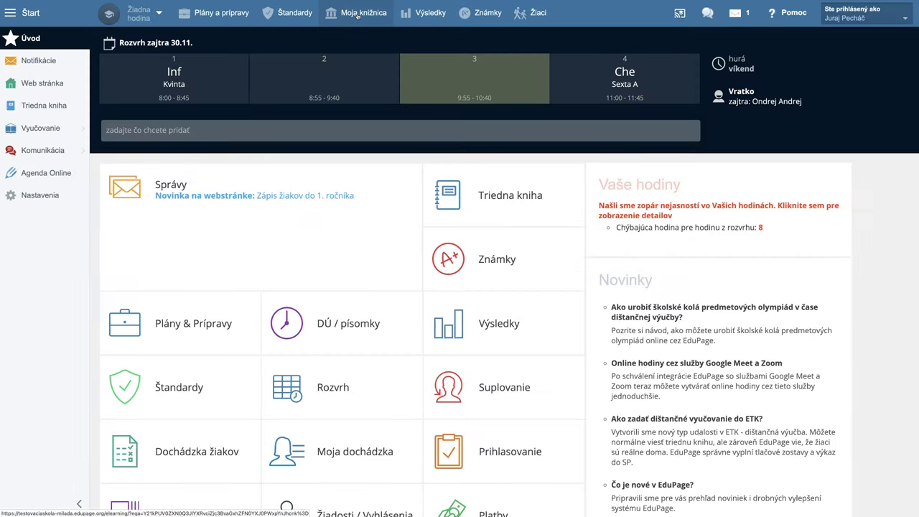
{"action": "left_click", "coordinate": [357, 15]}
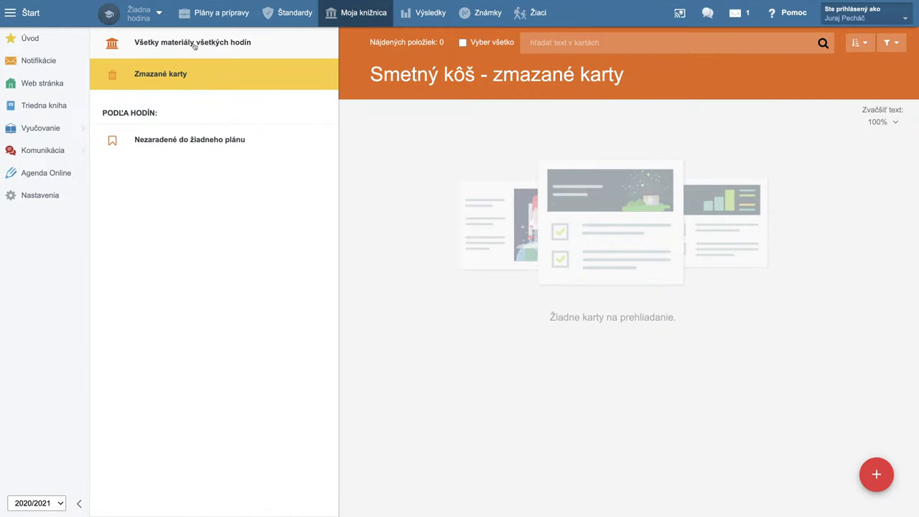
{"action": "left_click", "coordinate": [194, 48]}
{"action": "scroll", "coordinate": [520, 272], "scroll_direction": "down", "scroll_amount": 5}
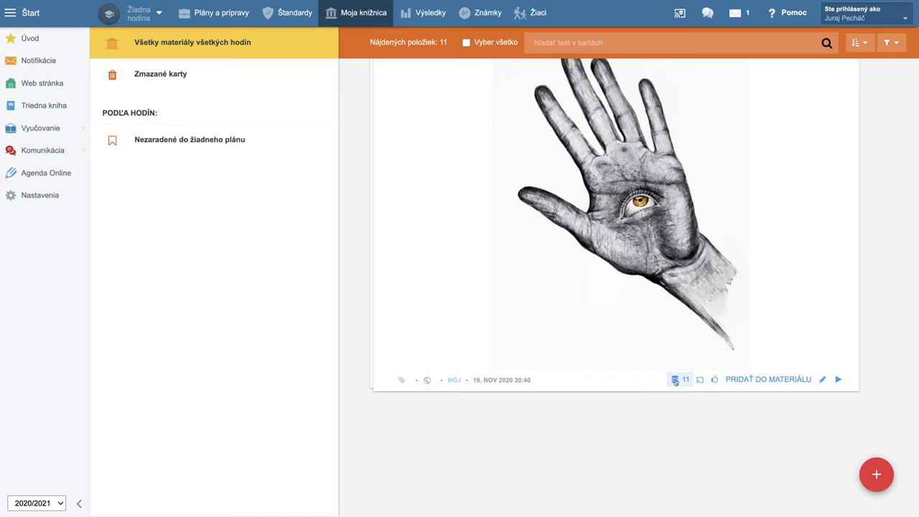
Step: Open the exported group from the hand card and look through the cards it contains
{"action": "left_click", "coordinate": [680, 379]}
{"action": "scroll", "coordinate": [602, 377], "scroll_direction": "down", "scroll_amount": 15}
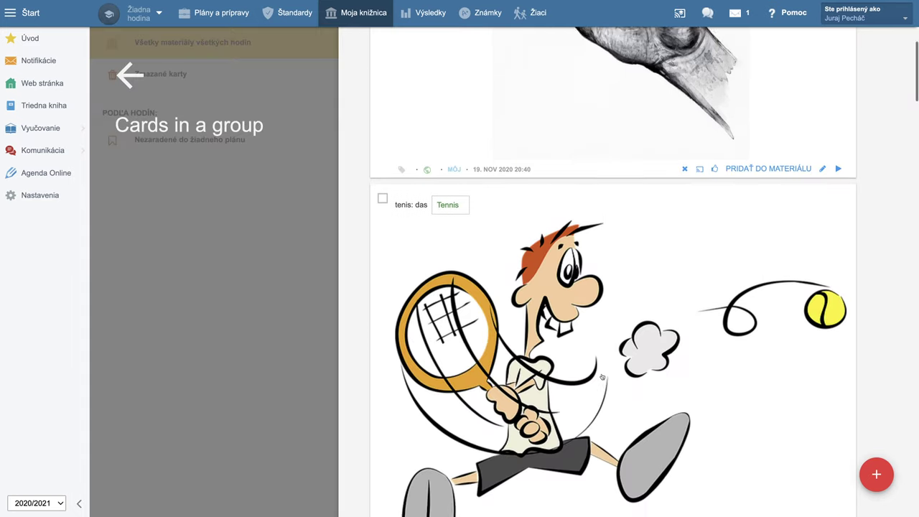
{"action": "scroll", "coordinate": [603, 377], "scroll_direction": "down", "scroll_amount": 15}
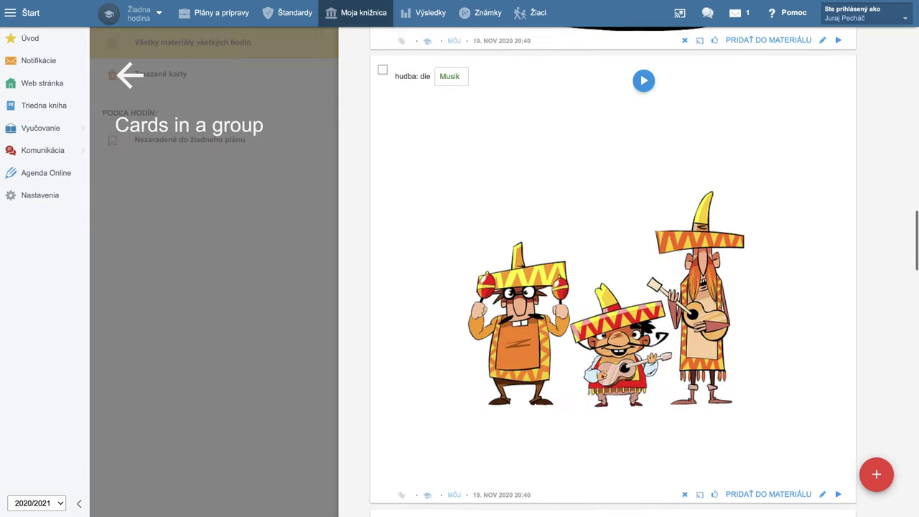
{"action": "scroll", "coordinate": [603, 376], "scroll_direction": "down", "scroll_amount": 13}
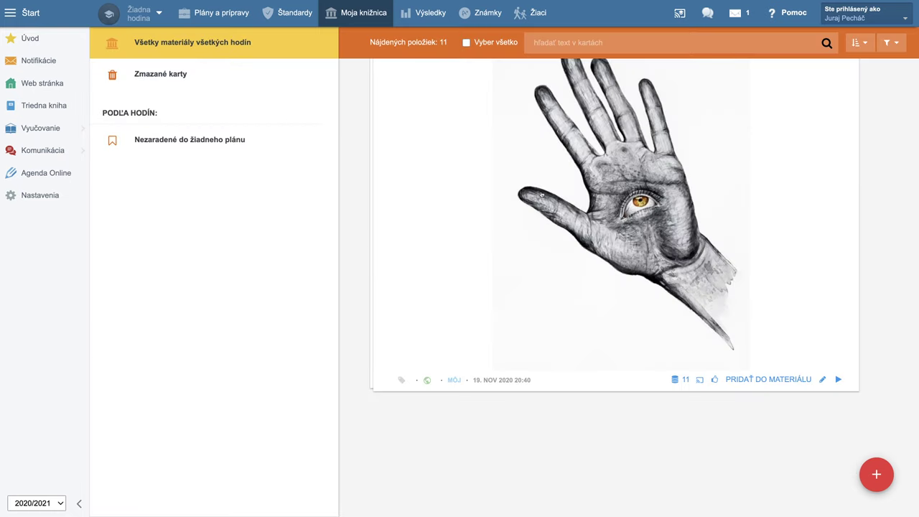
Step: Delete only the hand card with the Imperativ question from Všetky materiály, using the option Zmazať označené karty
{"action": "scroll", "coordinate": [545, 201], "scroll_direction": "up", "scroll_amount": 1}
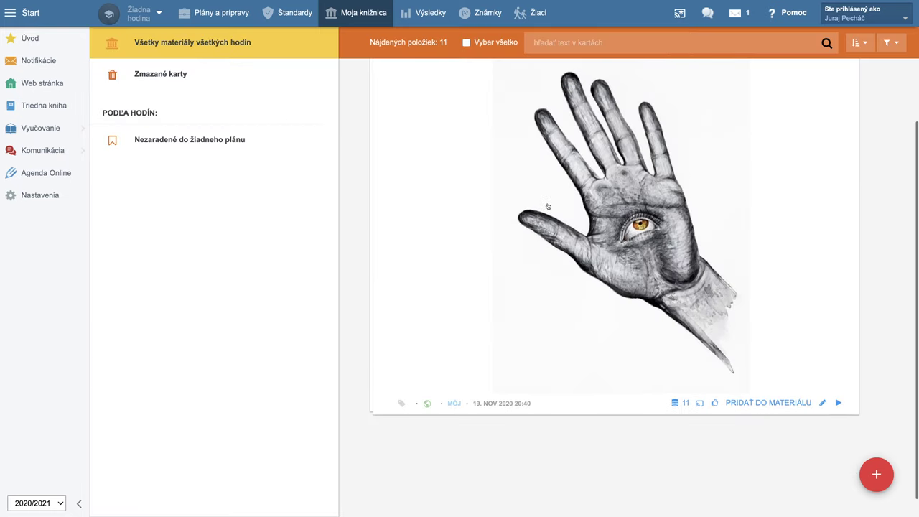
{"action": "scroll", "coordinate": [548, 207], "scroll_direction": "up", "scroll_amount": 5}
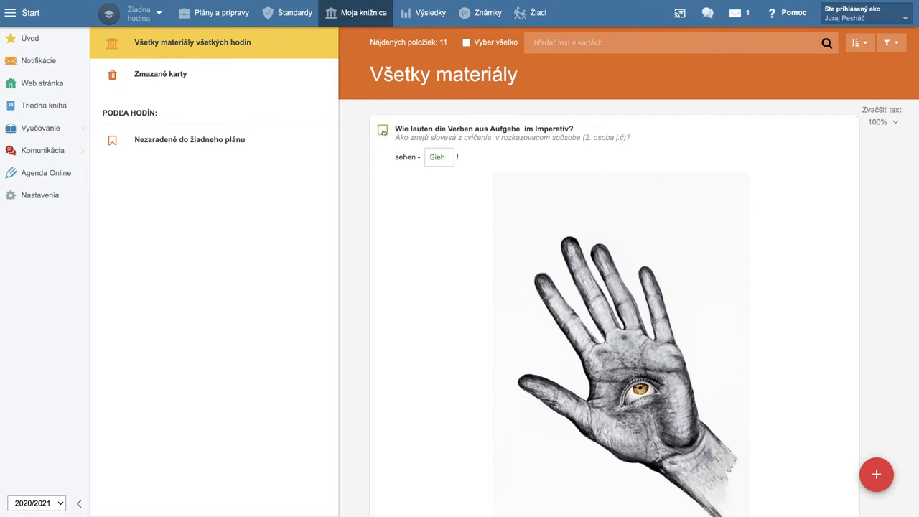
{"action": "left_click", "coordinate": [384, 131]}
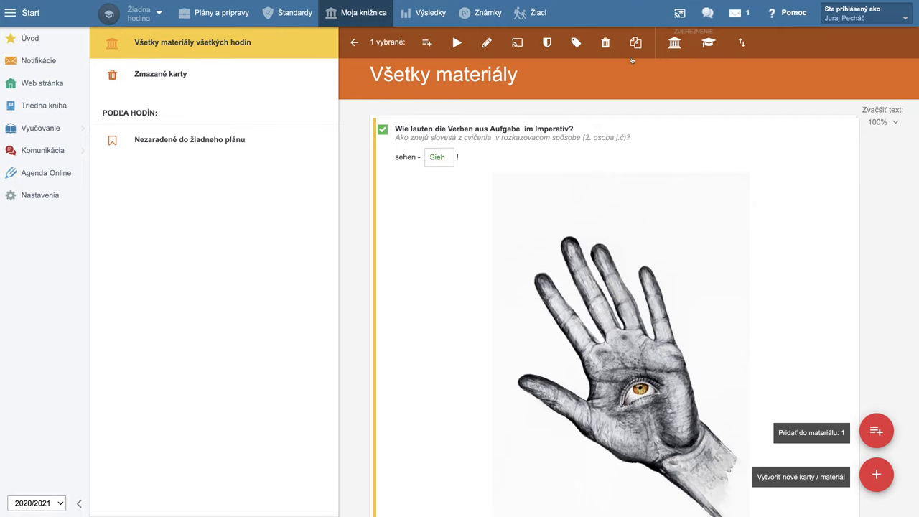
{"action": "left_click", "coordinate": [605, 43]}
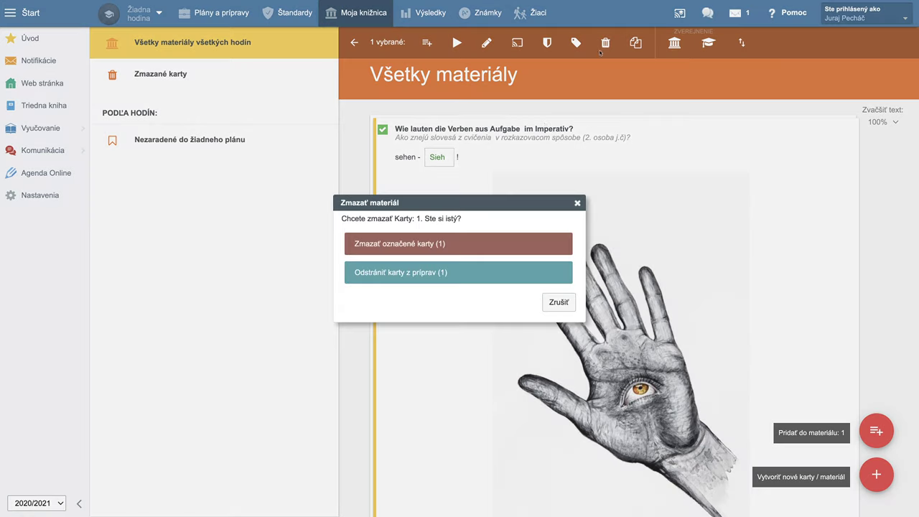
{"action": "left_click", "coordinate": [431, 245]}
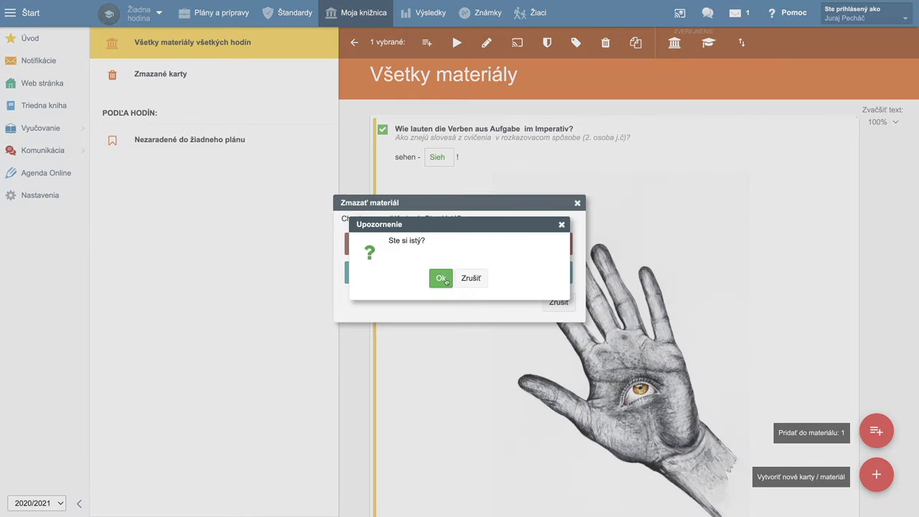
{"action": "left_click", "coordinate": [440, 278]}
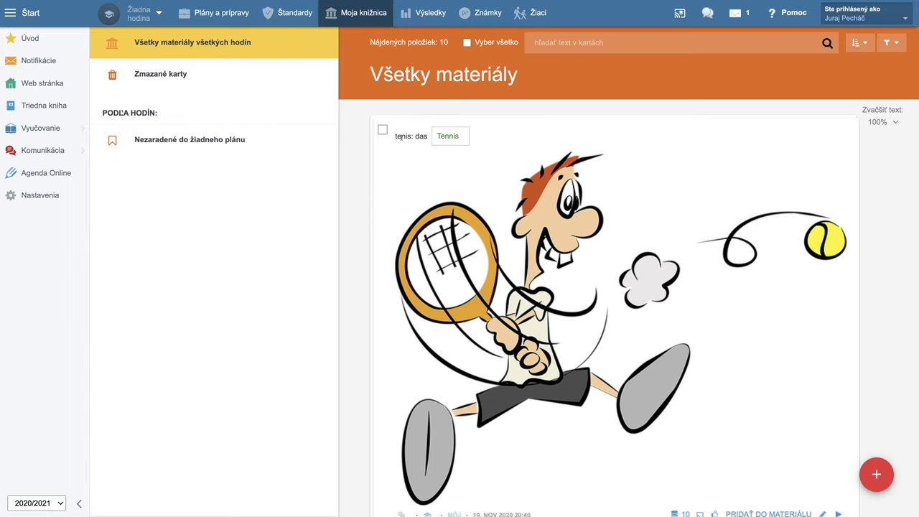
Step: Open the tennis card's group and delete all cards in it with the option Zmazať označené karty
{"action": "scroll", "coordinate": [555, 242], "scroll_direction": "down", "scroll_amount": 2}
{"action": "left_click", "coordinate": [682, 379]}
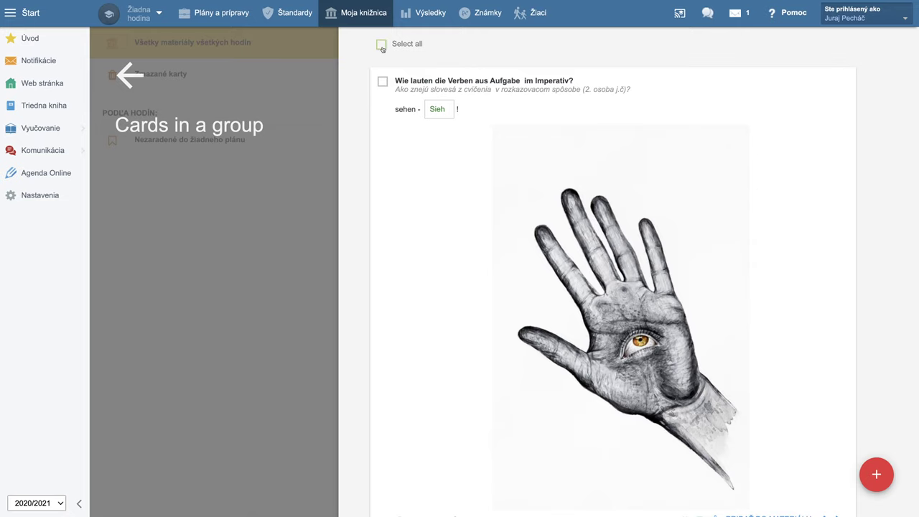
{"action": "left_click", "coordinate": [381, 45]}
{"action": "left_click", "coordinate": [609, 43]}
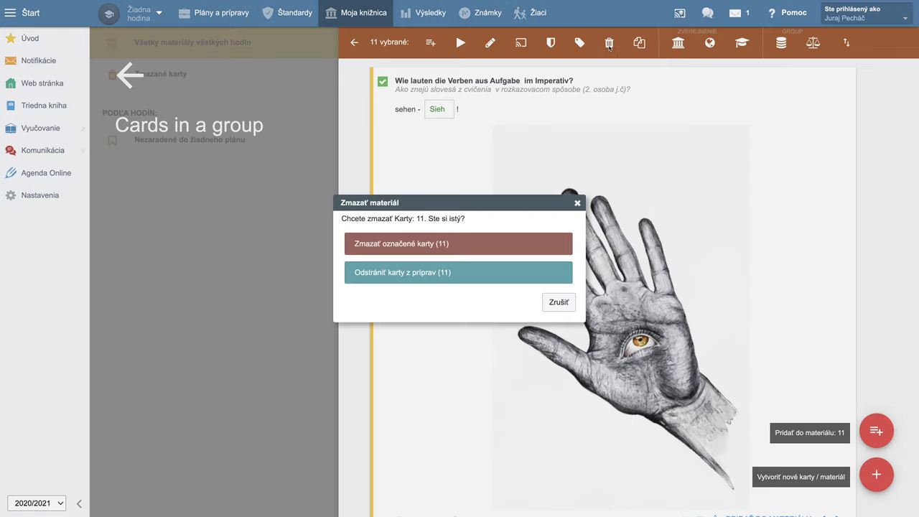
{"action": "left_click", "coordinate": [449, 247]}
{"action": "left_click", "coordinate": [443, 278]}
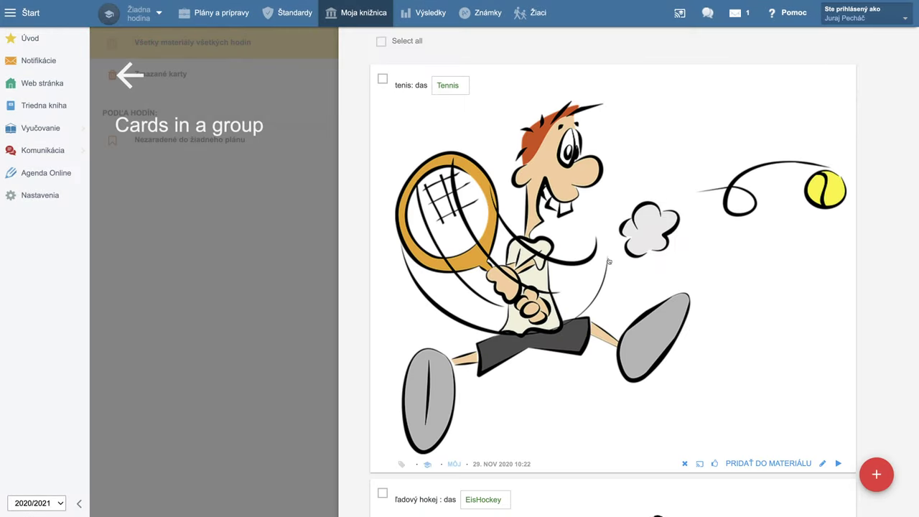
Step: Return from the card group to the library and show the deleted cards under Zmazané karty
{"action": "scroll", "coordinate": [610, 326], "scroll_direction": "down", "scroll_amount": 2}
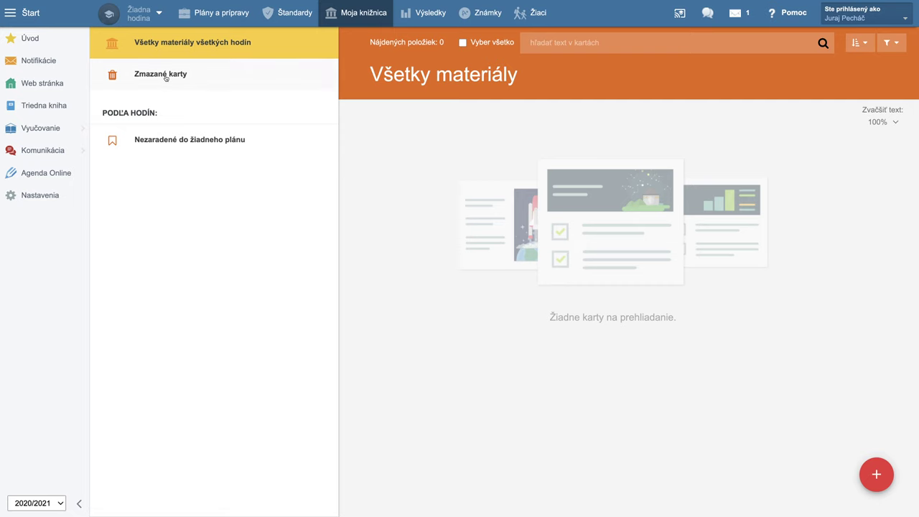
{"action": "left_click", "coordinate": [162, 75]}
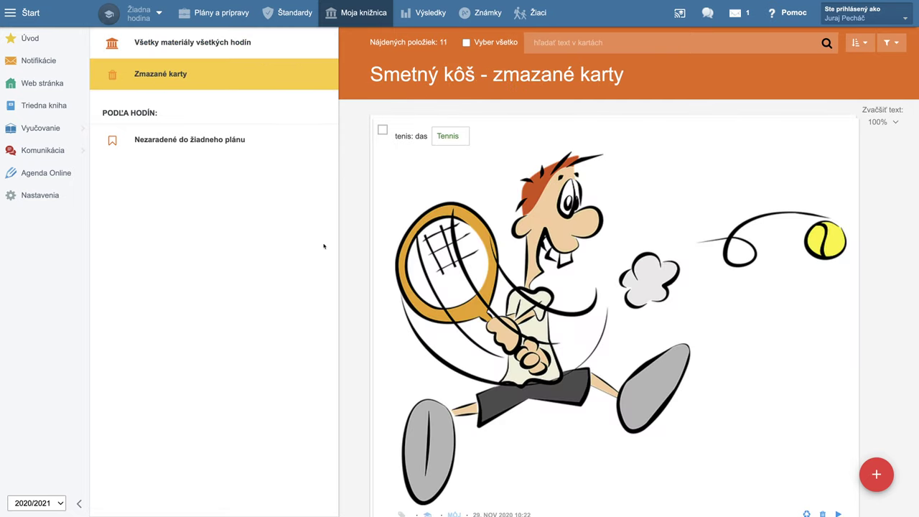